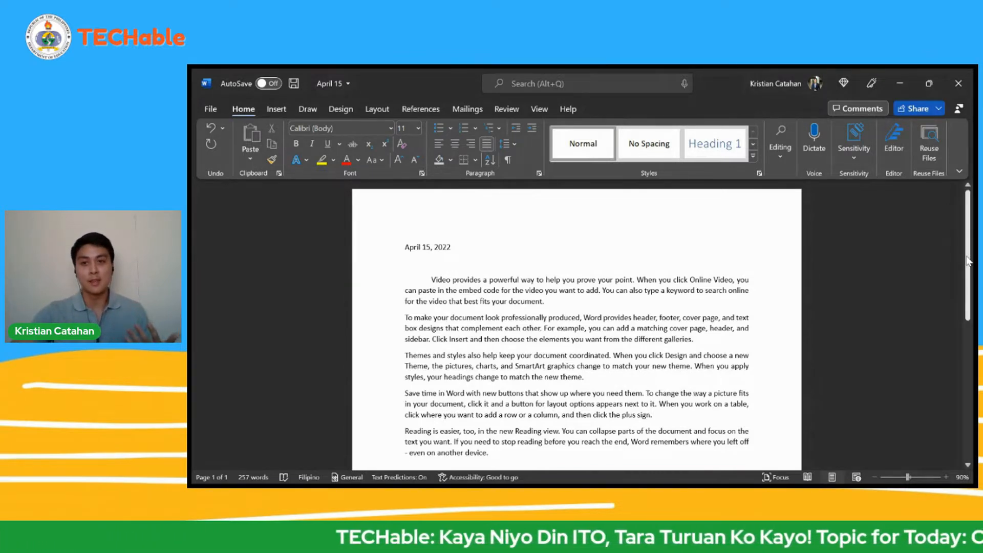
# Try drawing a freehand signature with the black pen over the Prepared by line, and undo the ink
pyautogui.moveTo(967, 261)
pyautogui.mouseDown()
pyautogui.moveTo(969, 342)
pyautogui.moveTo(968, 270)
pyautogui.mouseUp()
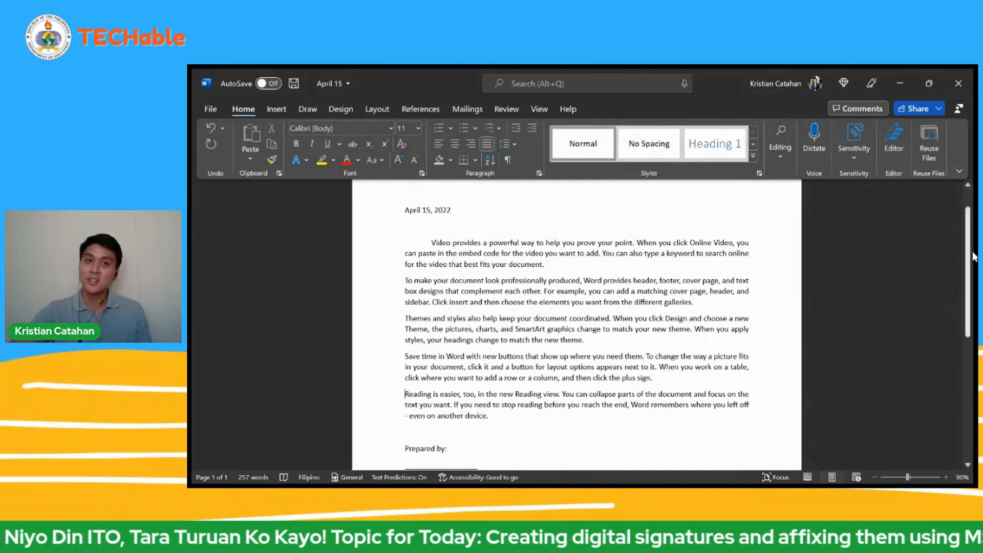
pyautogui.moveTo(967, 254); pyautogui.dragTo(972, 337)
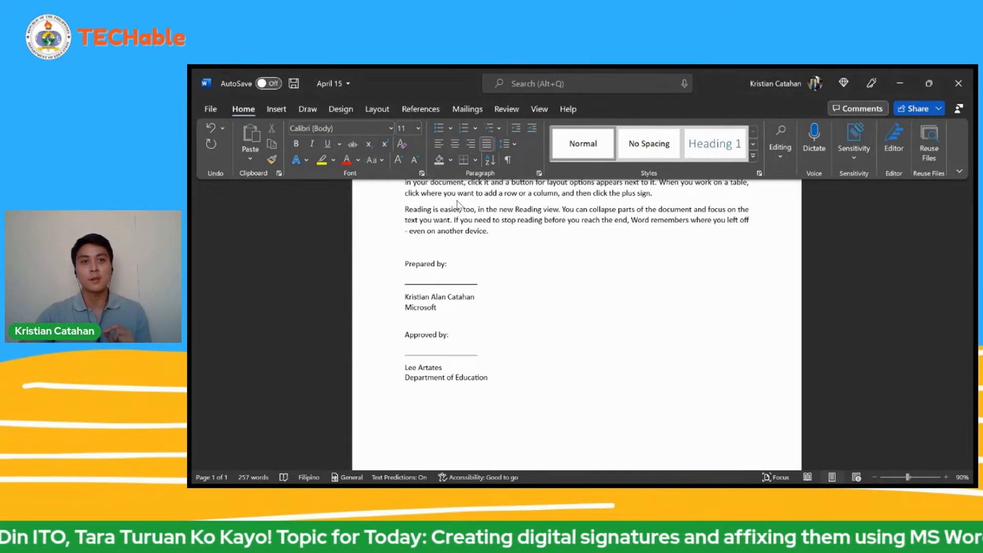
pyautogui.click(308, 111)
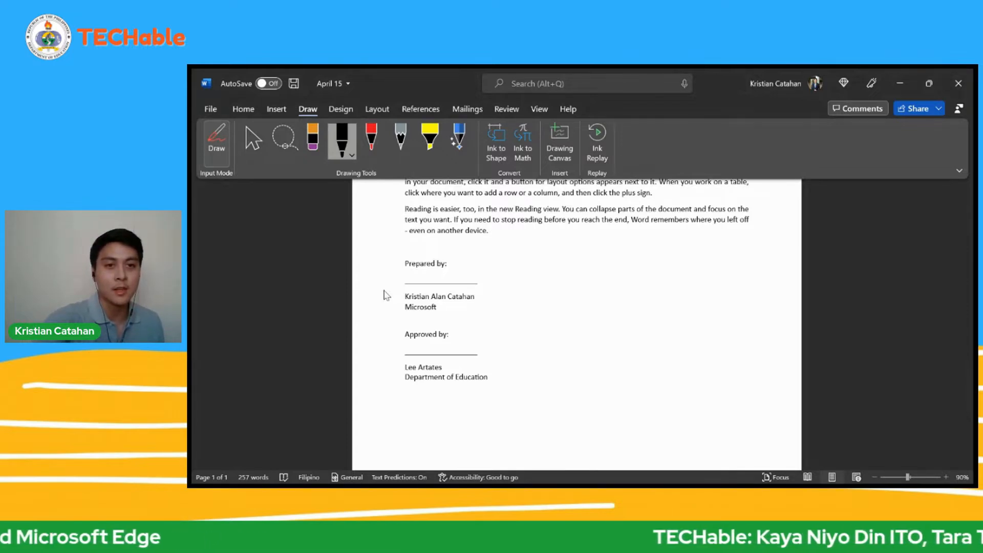
pyautogui.moveTo(404, 305); pyautogui.dragTo(486, 253)
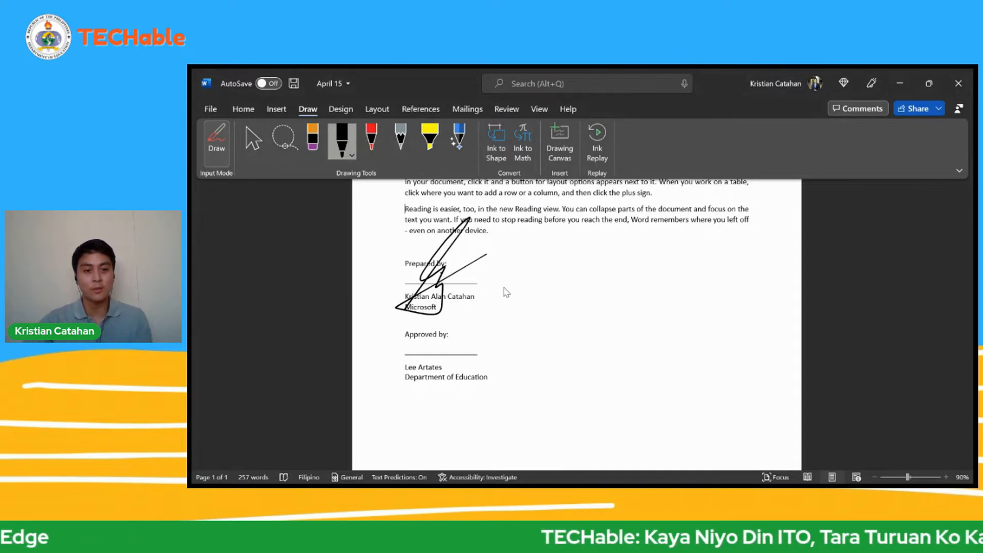
pyautogui.hotkey('ctrl', 'z')
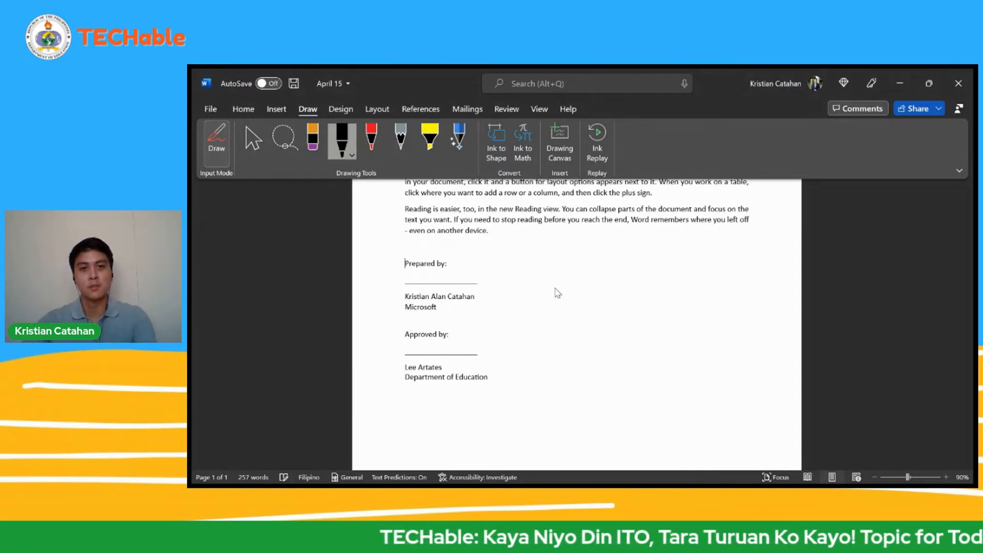
# Insert the signature photo behind the text at the Prepared by block and reduce it to about 3.22" by 4.98"
pyautogui.click(285, 109)
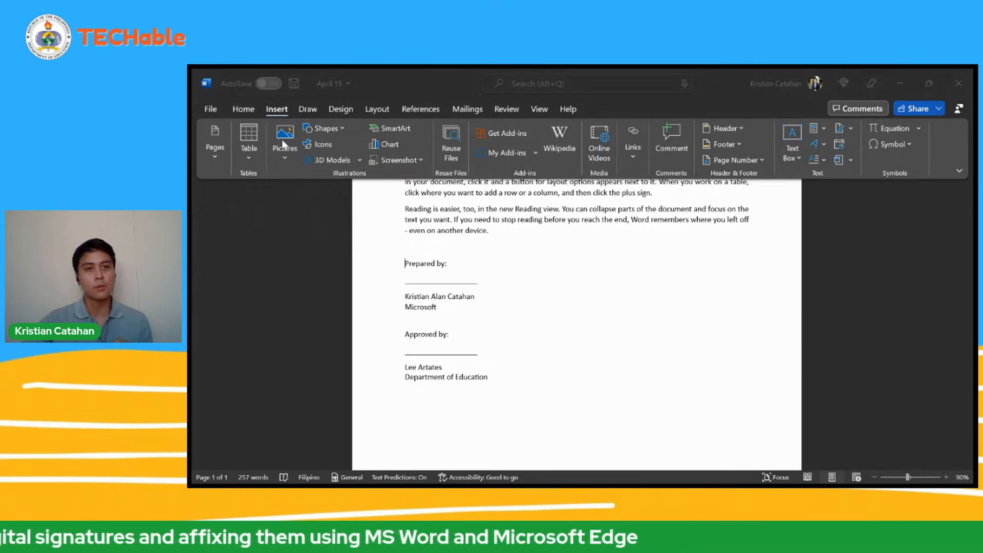
pyautogui.click(479, 346)
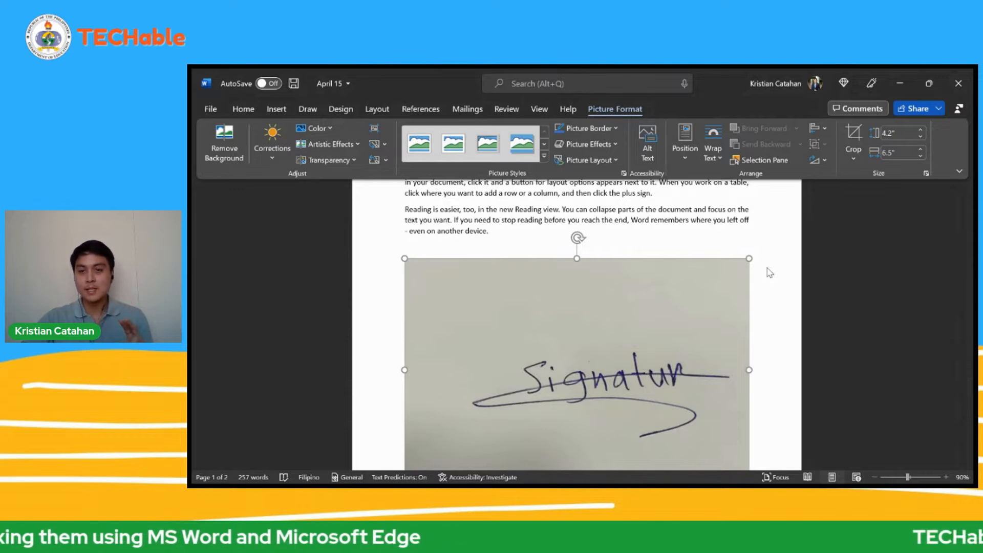
pyautogui.click(829, 393)
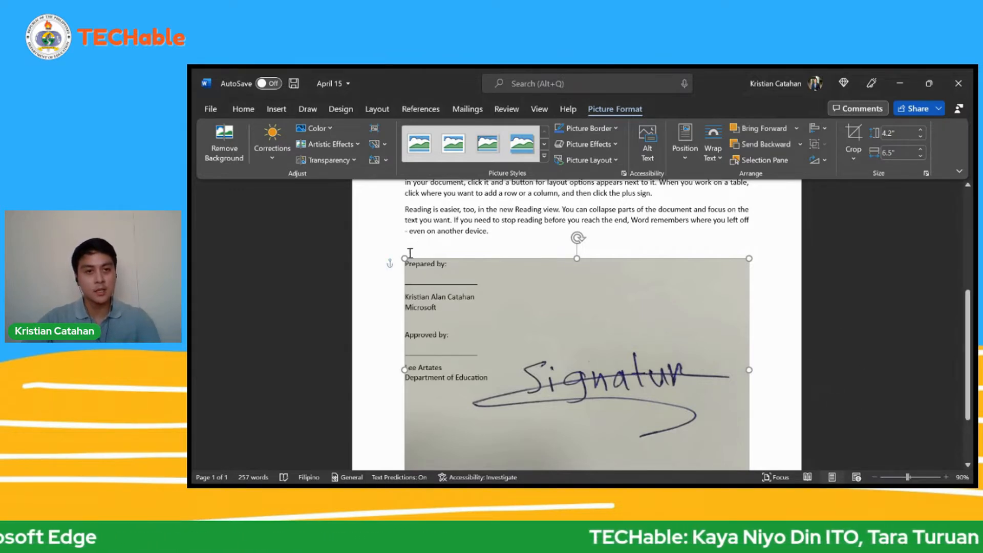
pyautogui.moveTo(405, 259); pyautogui.dragTo(485, 310)
pyautogui.moveTo(581, 365)
pyautogui.mouseDown()
pyautogui.moveTo(536, 292)
pyautogui.moveTo(551, 286)
pyautogui.mouseUp()
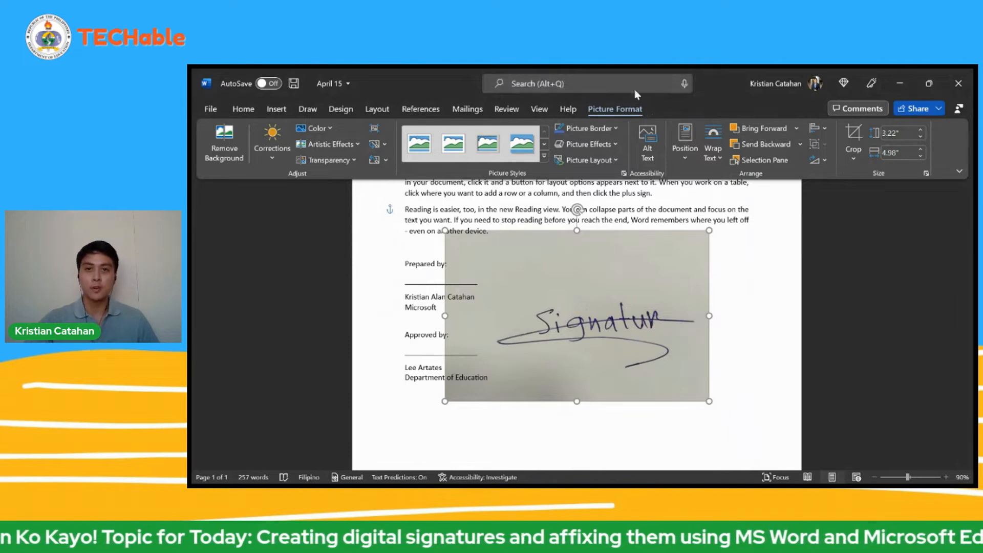
# Remove the signature photo's background, marking the leftover patches below and inside the letters for removal, and keep the changes
pyautogui.click(229, 145)
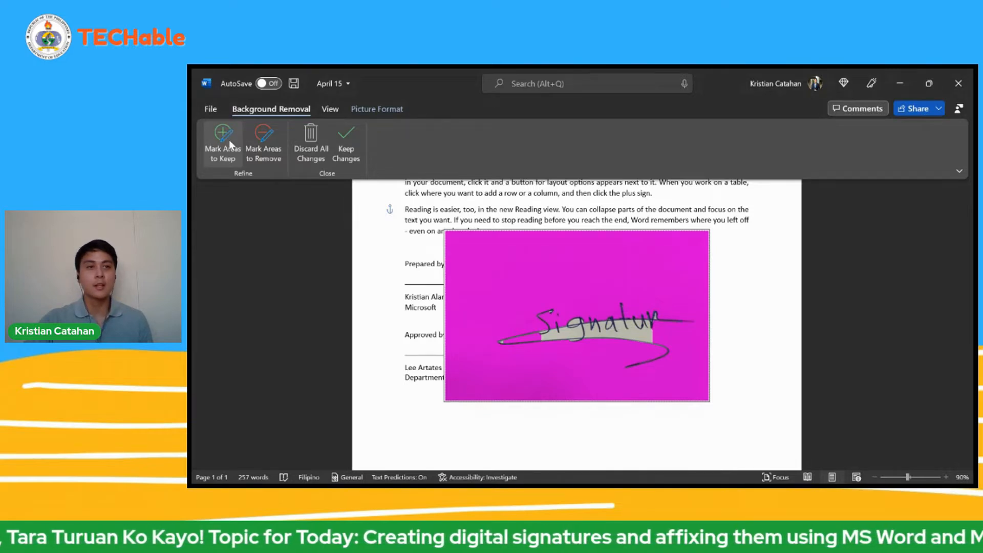
pyautogui.click(268, 144)
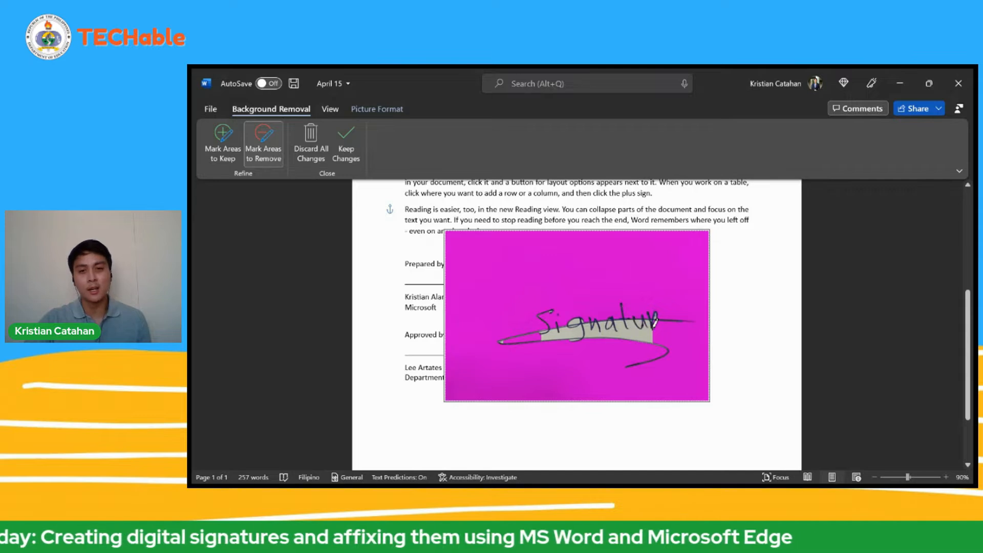
pyautogui.scroll(1, 666, 326)
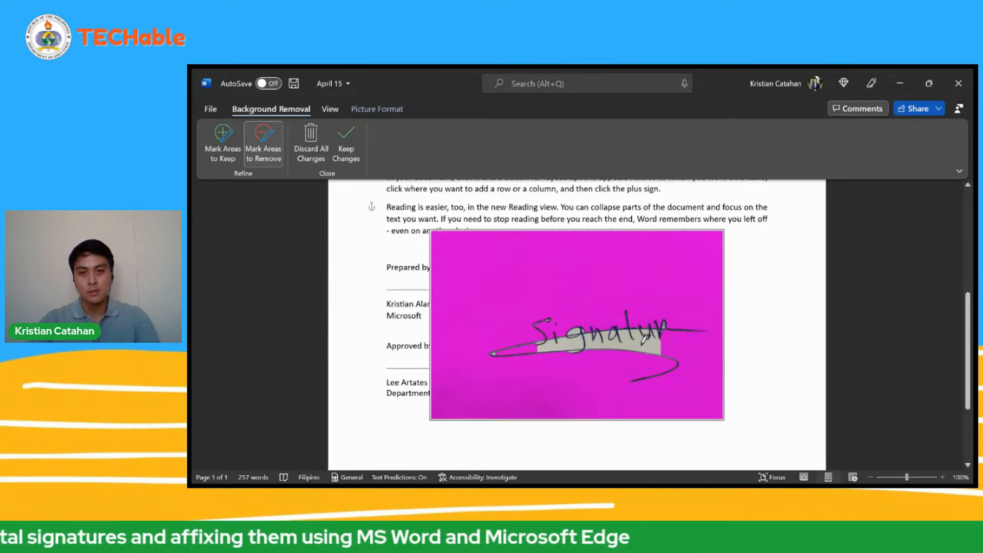
pyautogui.click(265, 145)
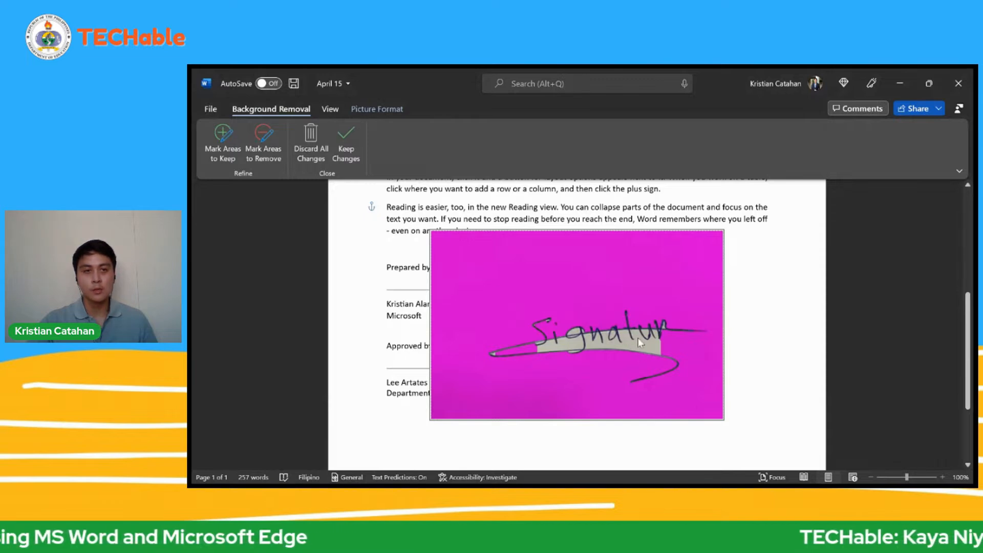
pyautogui.click(264, 141)
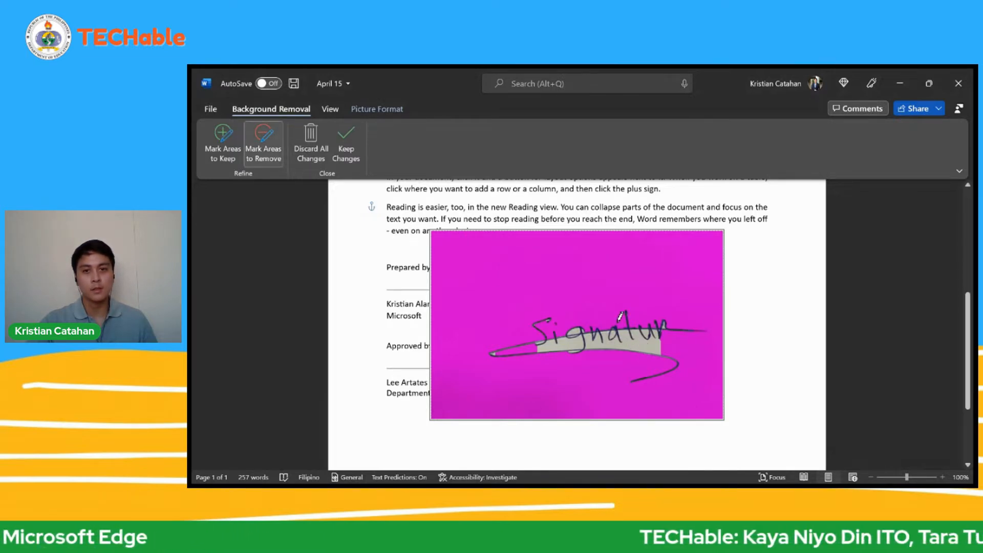
pyautogui.moveTo(639, 345); pyautogui.dragTo(660, 346)
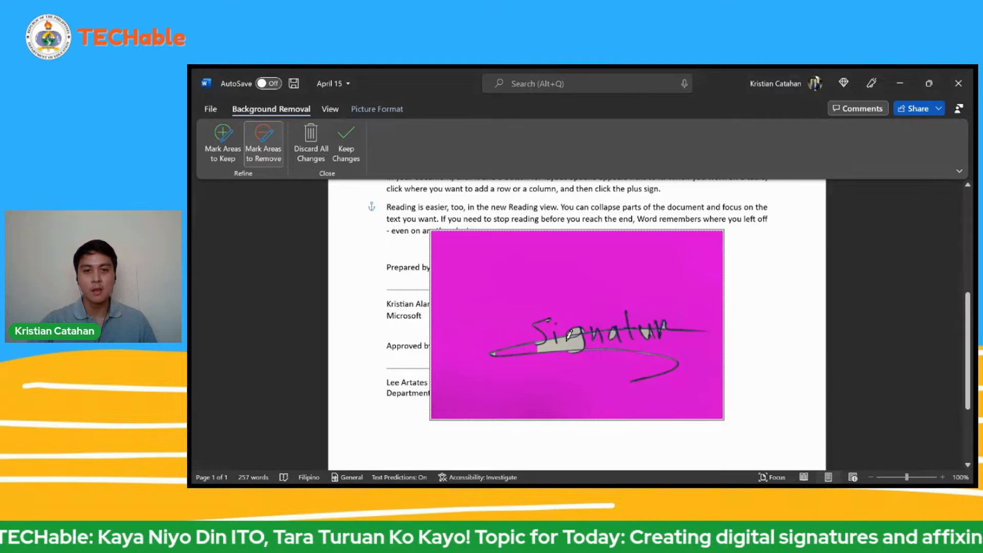
pyautogui.moveTo(567, 338); pyautogui.dragTo(571, 342)
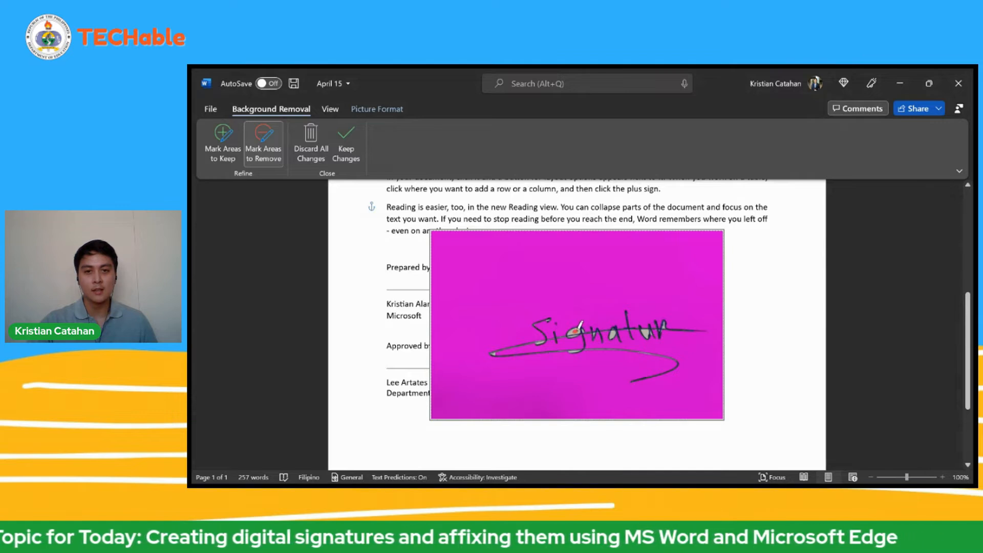
pyautogui.click(645, 334)
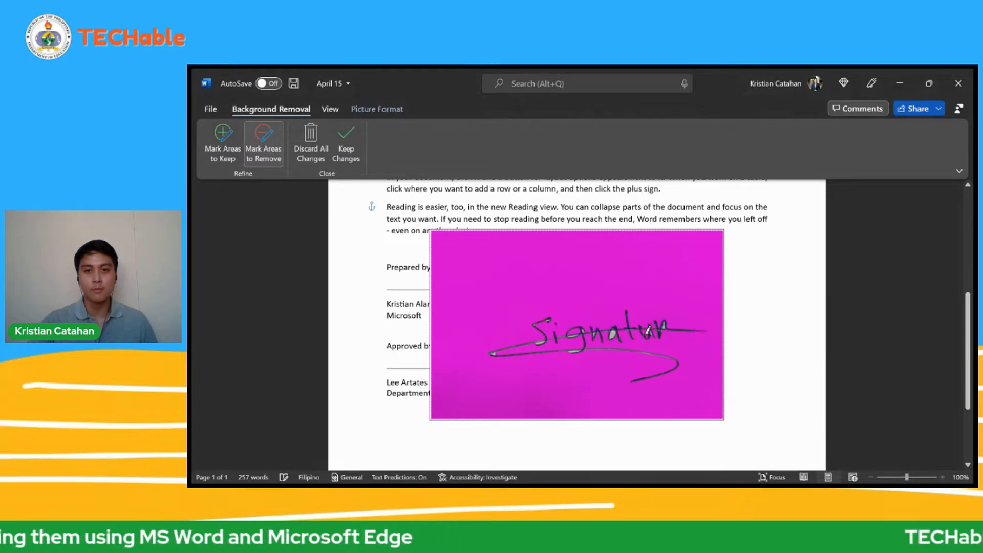
pyautogui.click(612, 337)
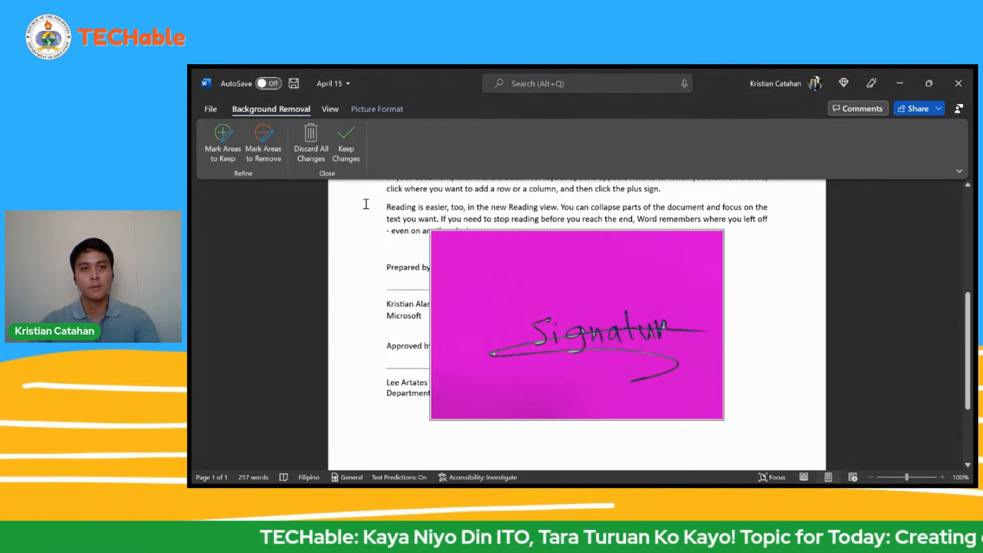
pyautogui.click(348, 145)
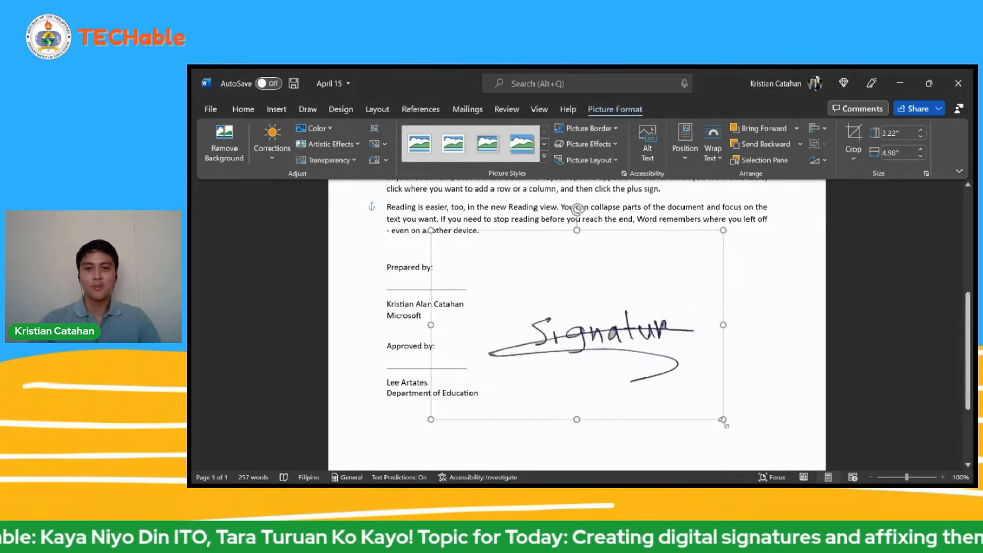
# Shrink the signature picture to about 1.47" by 2.28" and position it over the Prepared by line
pyautogui.moveTo(722, 419)
pyautogui.mouseDown()
pyautogui.moveTo(563, 299)
pyautogui.moveTo(564, 317)
pyautogui.moveTo(524, 294)
pyautogui.moveTo(445, 298)
pyautogui.moveTo(433, 278)
pyautogui.mouseUp()
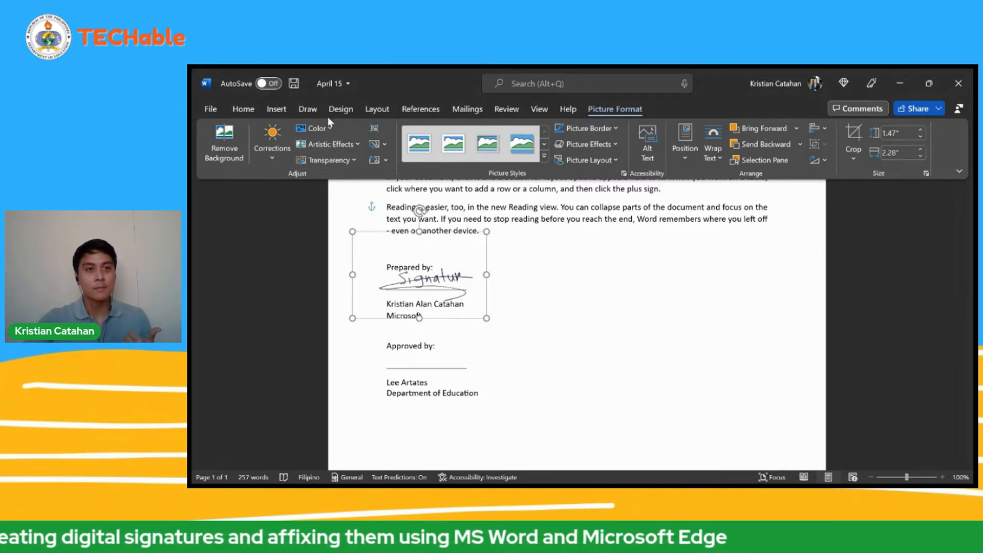
pyautogui.click(308, 107)
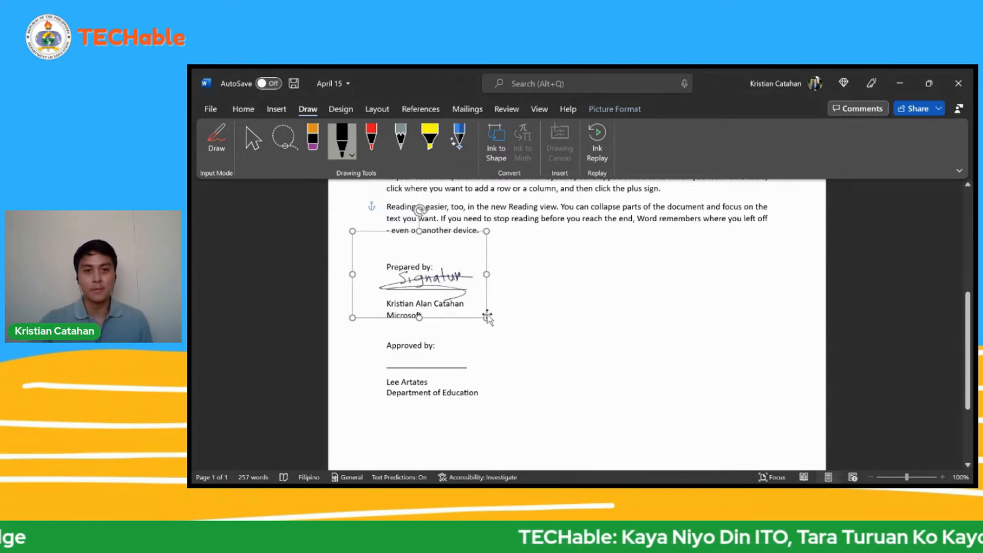
pyautogui.moveTo(452, 274); pyautogui.dragTo(456, 275)
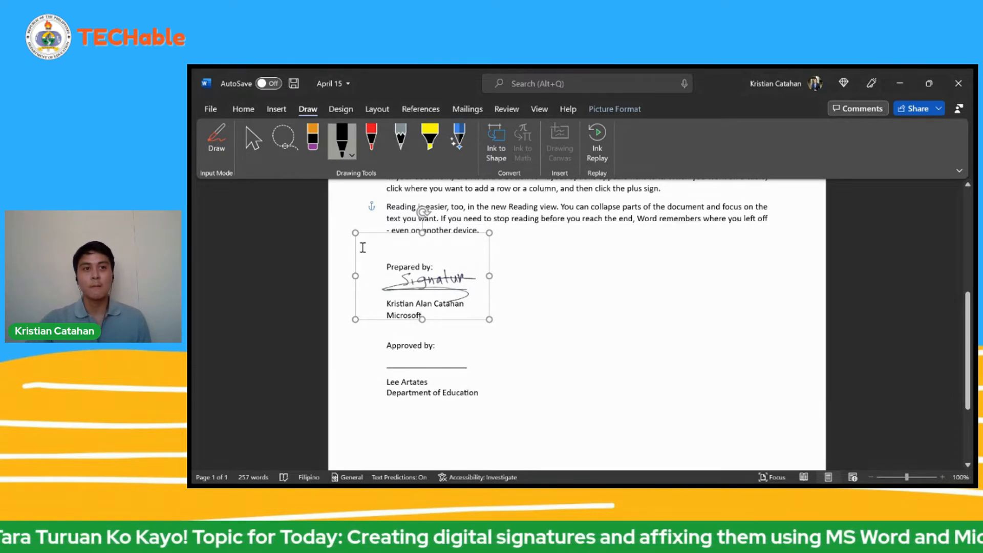
pyautogui.click(211, 105)
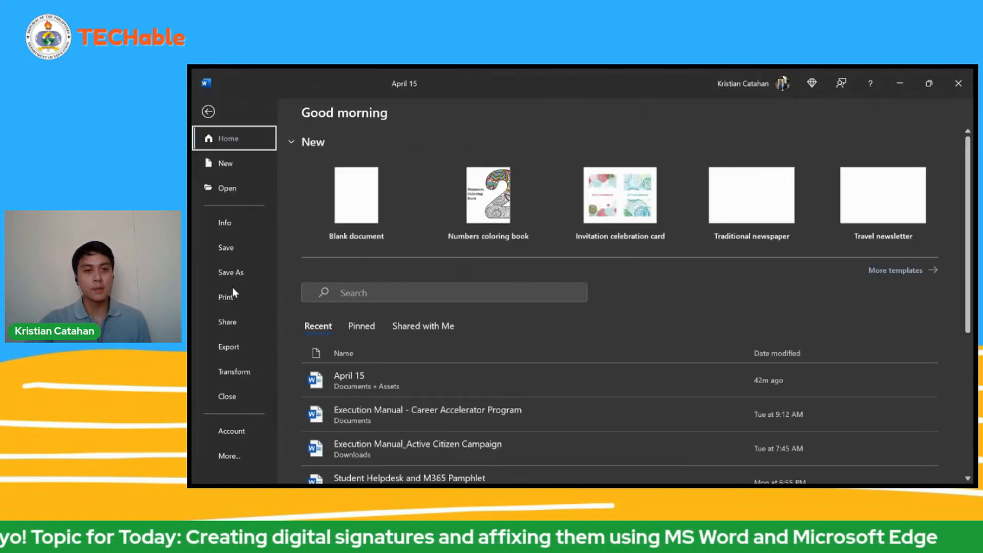
pyautogui.click(208, 112)
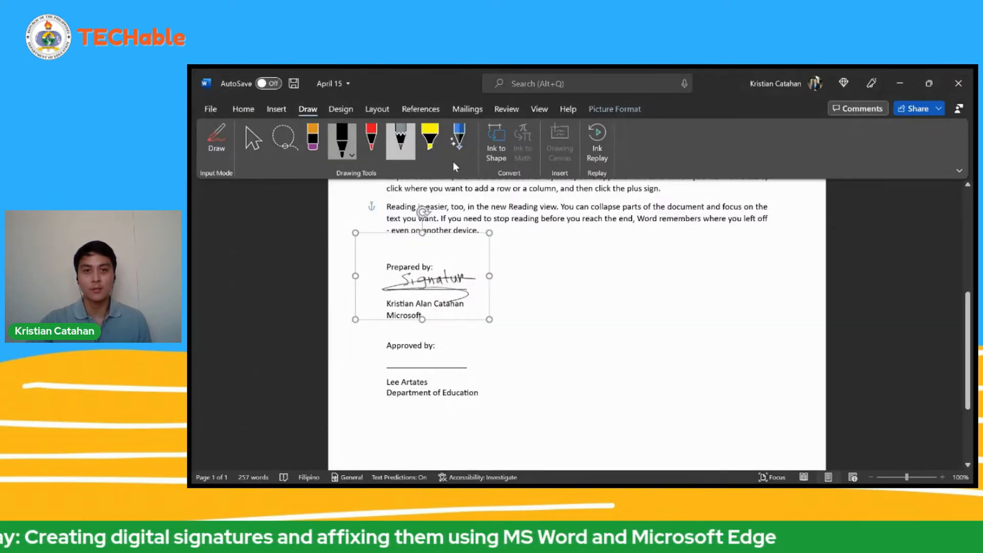
pyautogui.click(558, 362)
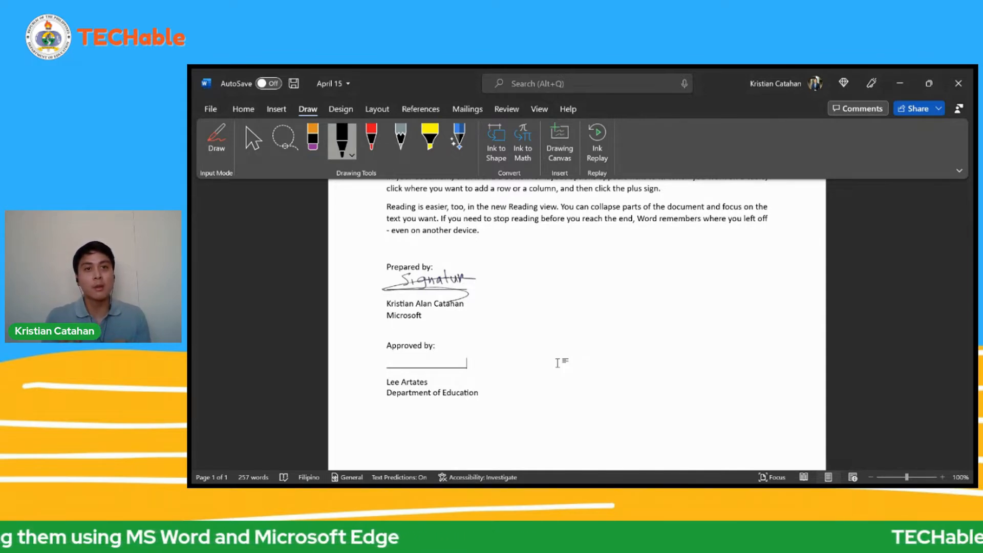
# Insert a signature line on a new line below the Approved by block, with the signer's name and the title Manager
pyautogui.scroll(-4, 551, 364)
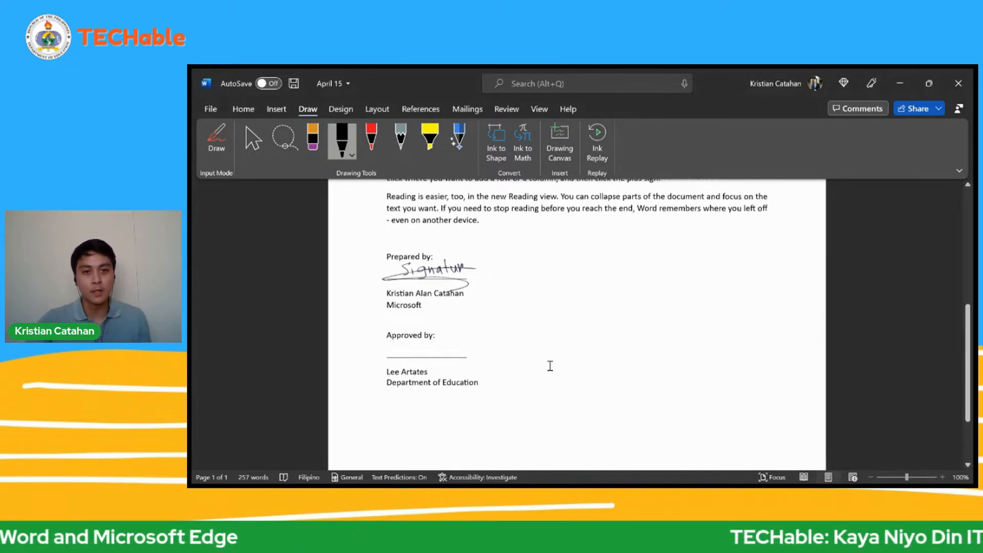
pyautogui.click(520, 275)
pyautogui.press('Return')
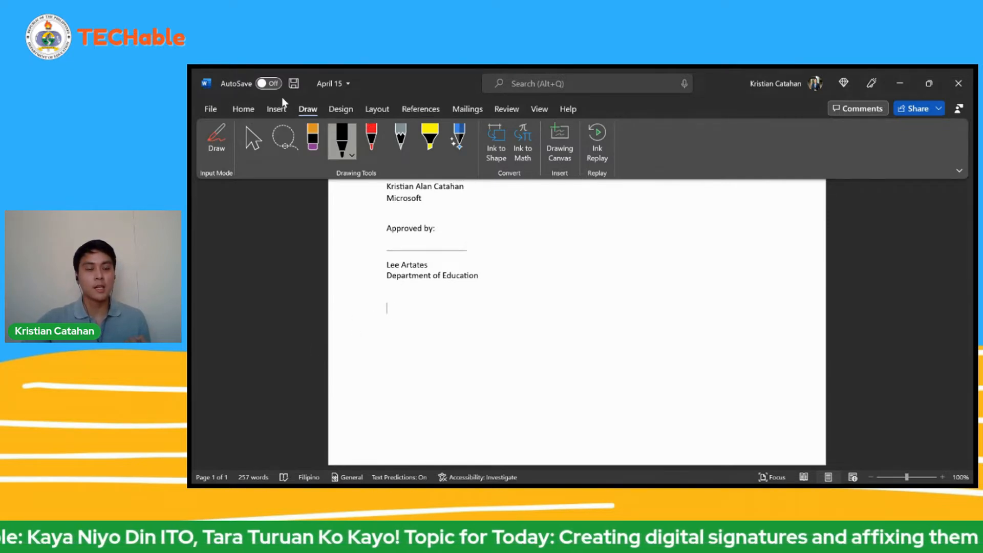
pyautogui.click(276, 111)
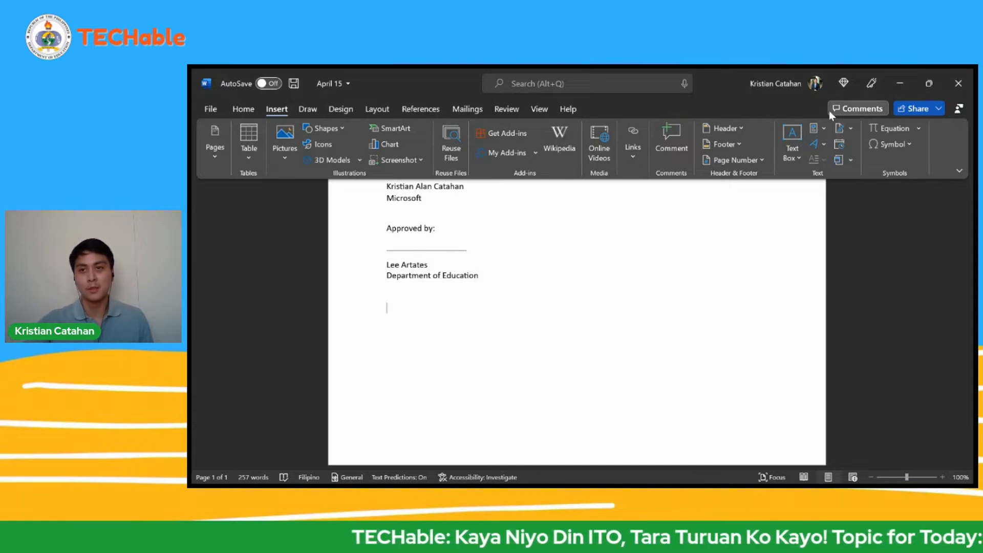
pyautogui.click(840, 127)
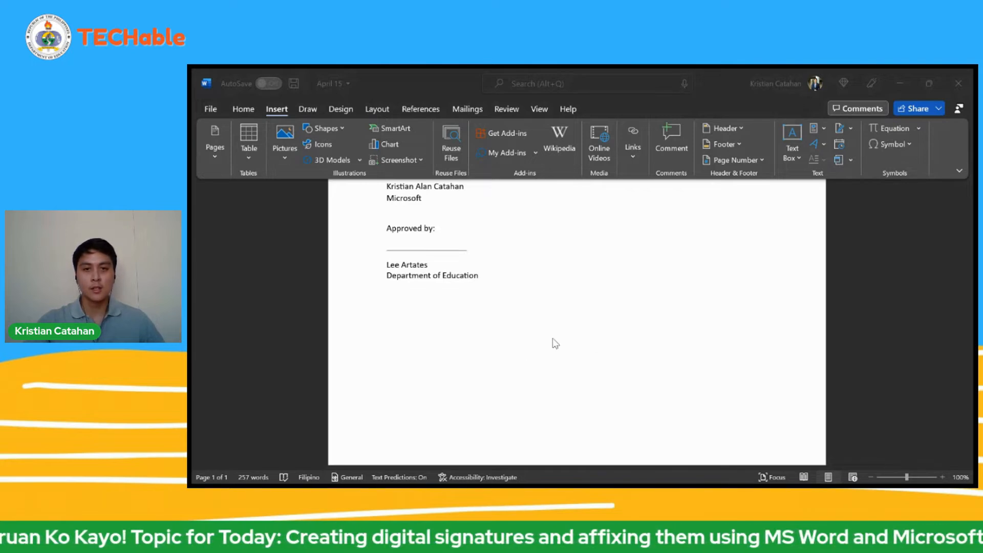
pyautogui.click(565, 364)
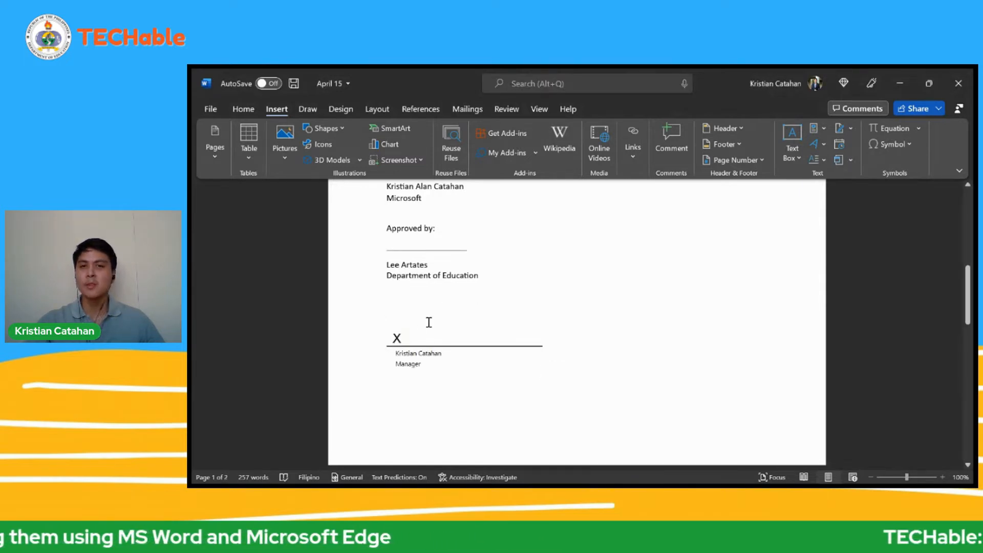
# Start signing the new signature line and dismiss the signing dialog
pyautogui.scroll(1, 433, 308)
pyautogui.scroll(1, 432, 308)
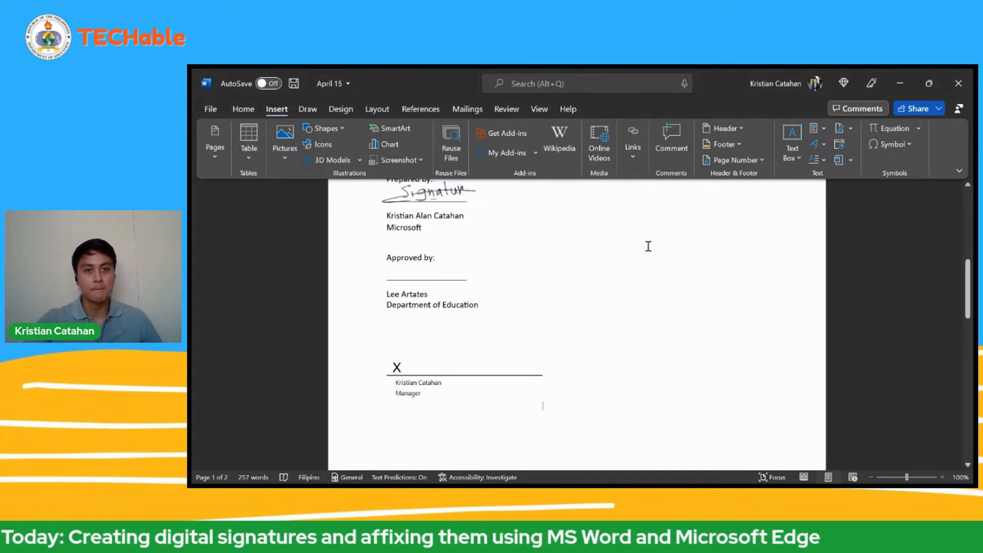
pyautogui.scroll(-3, 384, 388)
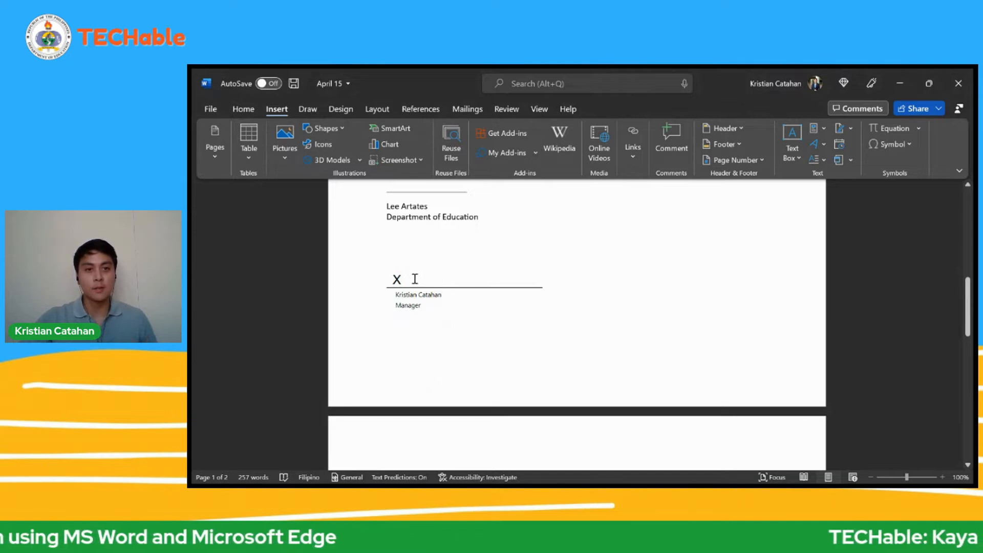
pyautogui.click(397, 279)
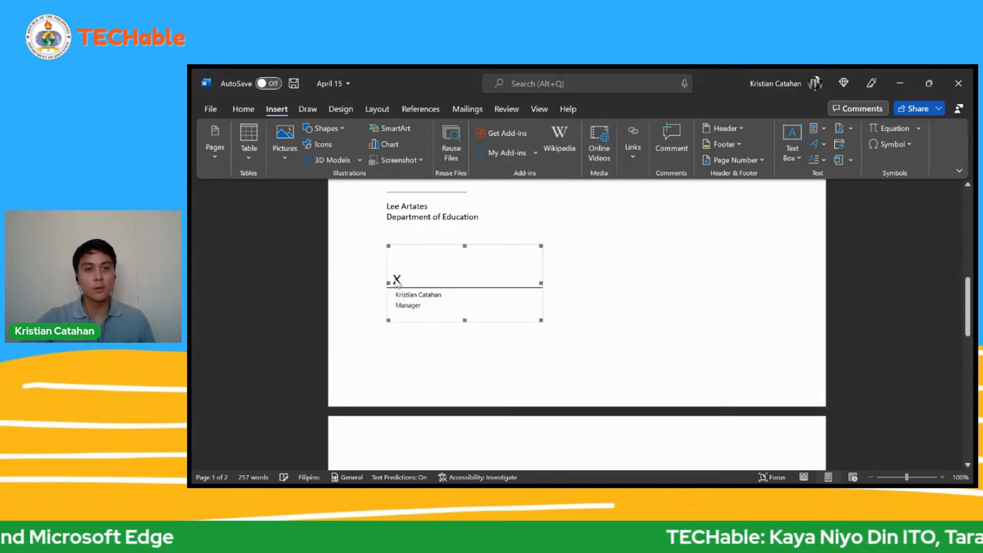
pyautogui.doubleClick(396, 282)
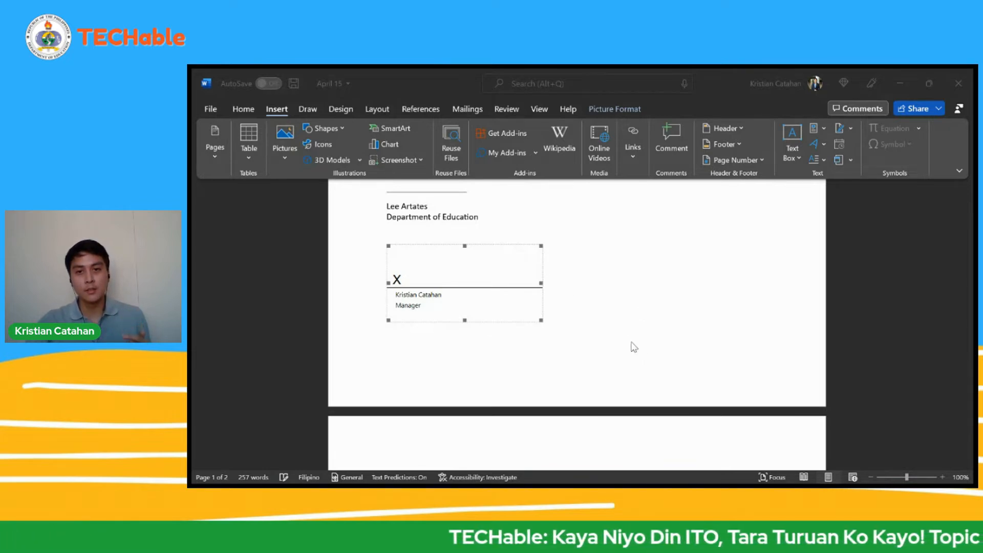
pyautogui.click(633, 413)
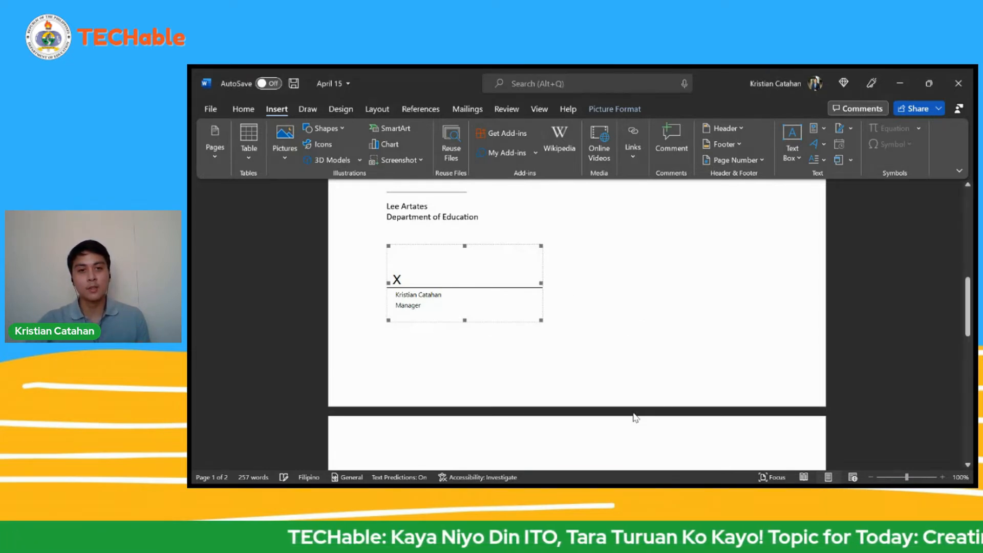
# Complete the handwritten signing of the signature line below the Approved by block and inspect it up close
pyautogui.click(591, 325)
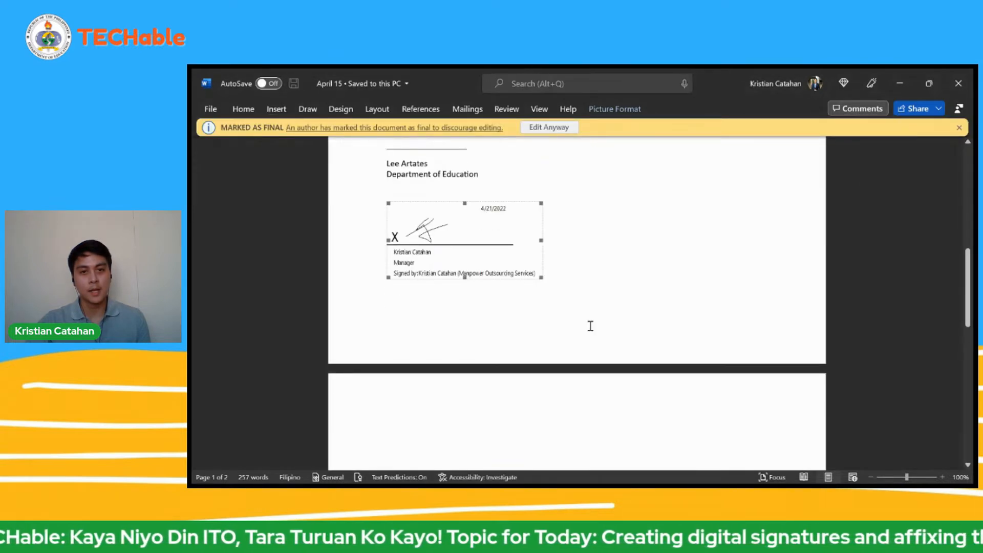
pyautogui.scroll(3, 589, 322)
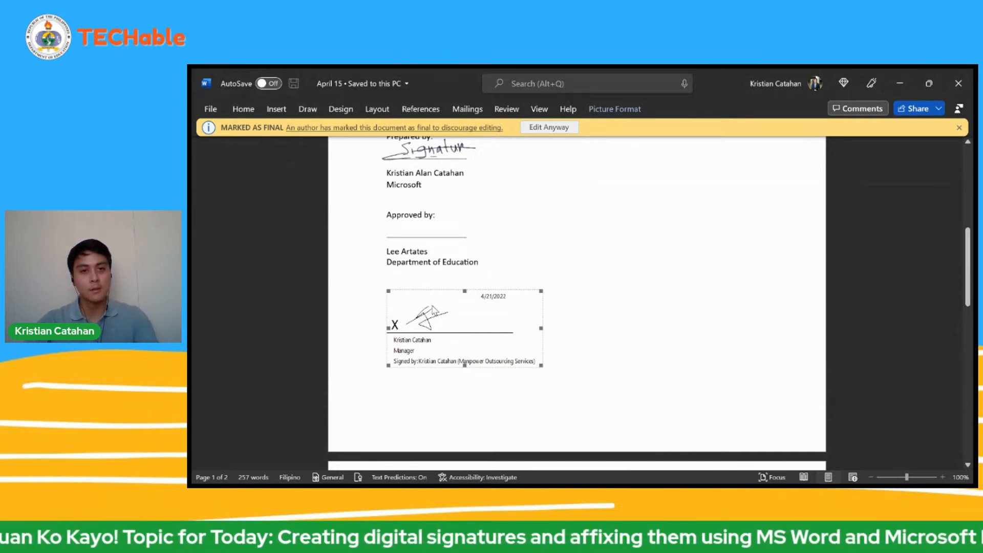
pyautogui.scroll(2, 432, 310)
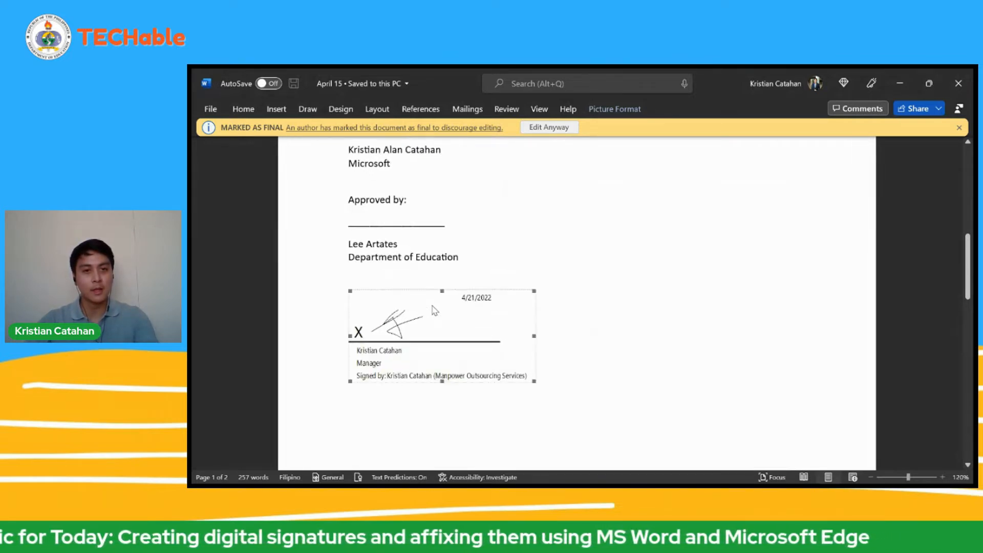
pyautogui.scroll(1, 434, 309)
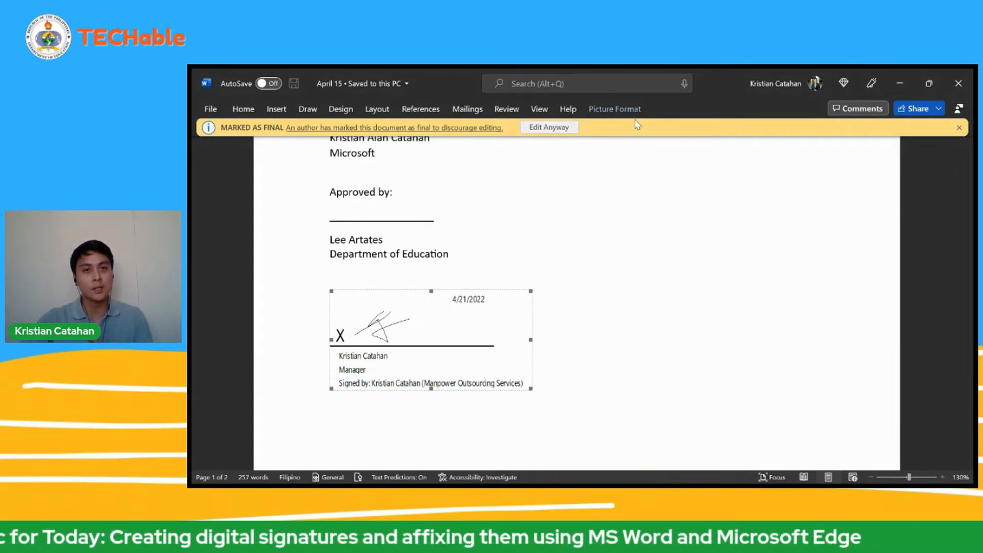
# Reopen the document marked as final for editing, removing its digital signature, and review the signature blocks
pyautogui.click(565, 127)
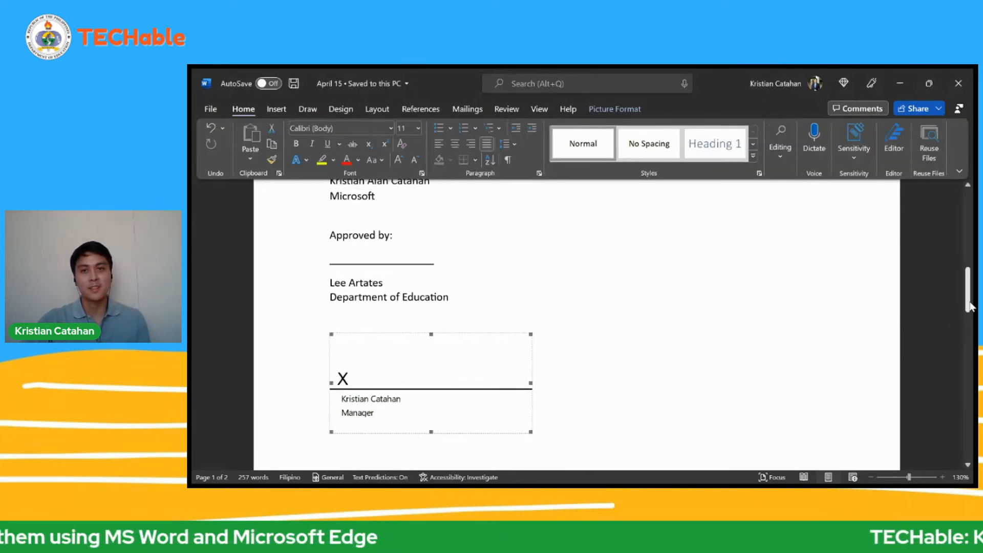
pyautogui.moveTo(969, 306)
pyautogui.mouseDown()
pyautogui.moveTo(971, 244)
pyautogui.moveTo(972, 261)
pyautogui.mouseUp()
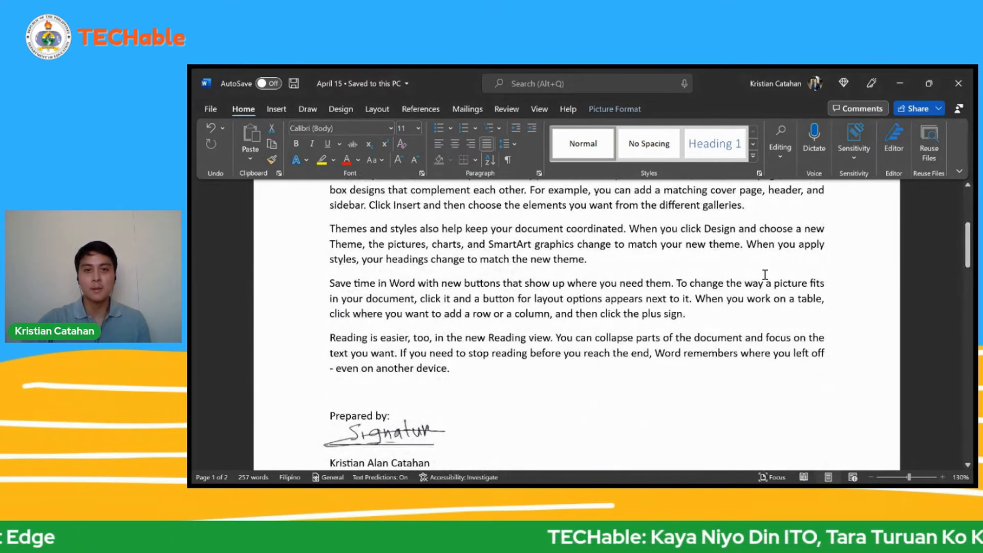
pyautogui.moveTo(966, 242); pyautogui.dragTo(962, 296)
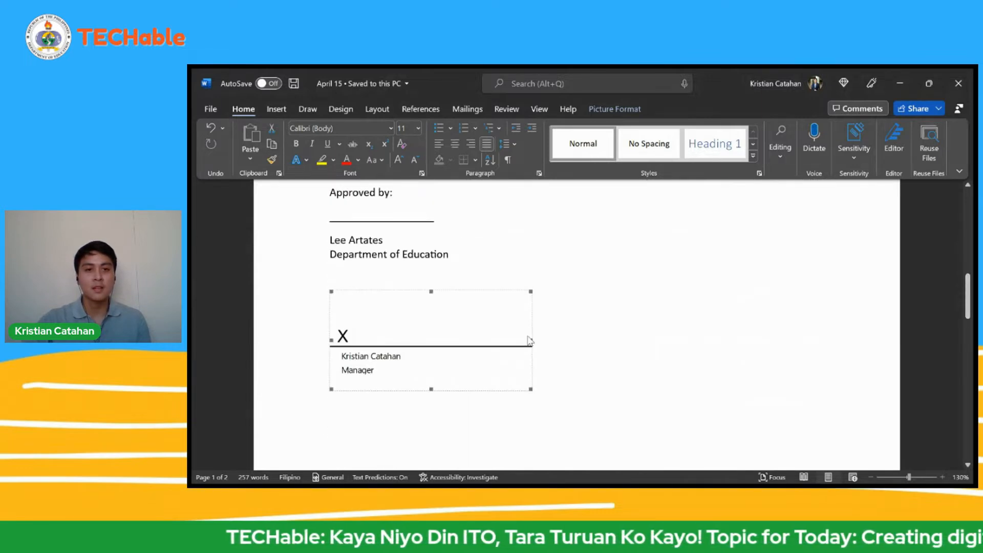
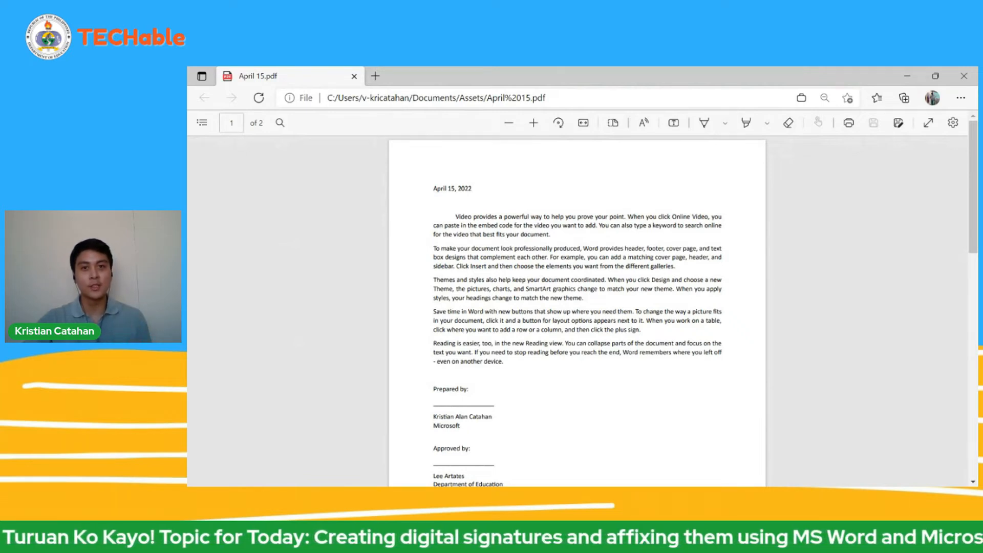
# In Microsoft Edge, draw a freehand signature in black ink over the Prepared by line of April 15.pdf
pyautogui.click(704, 123)
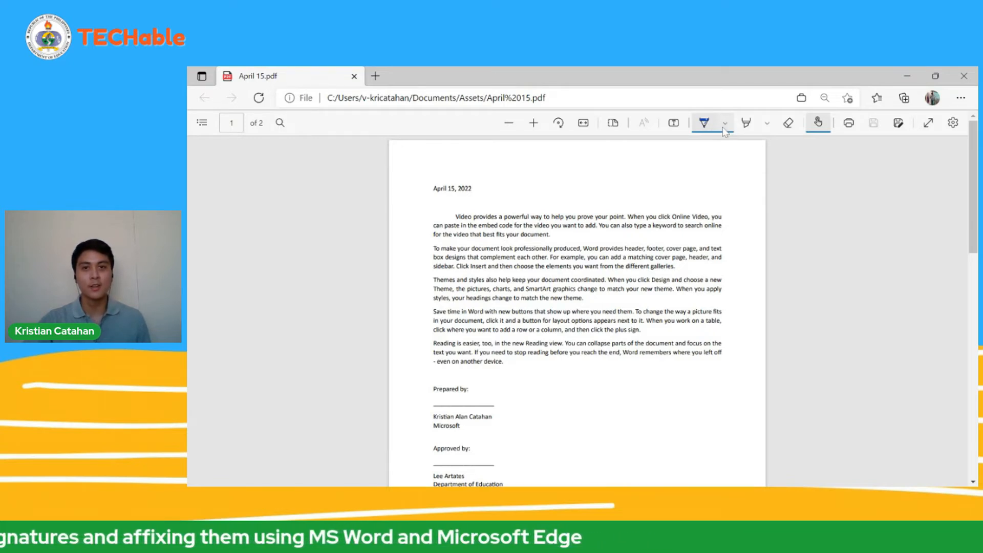
pyautogui.click(724, 124)
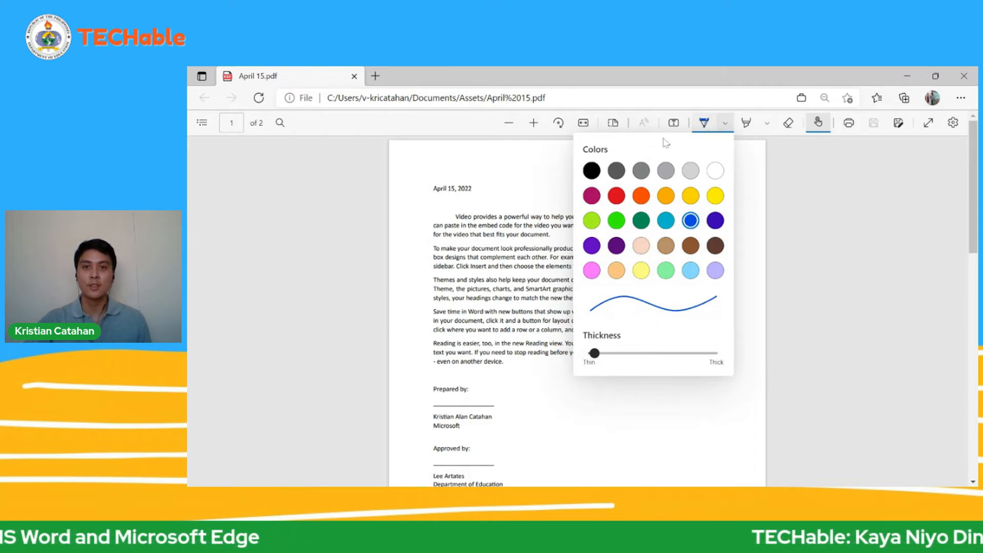
pyautogui.click(591, 171)
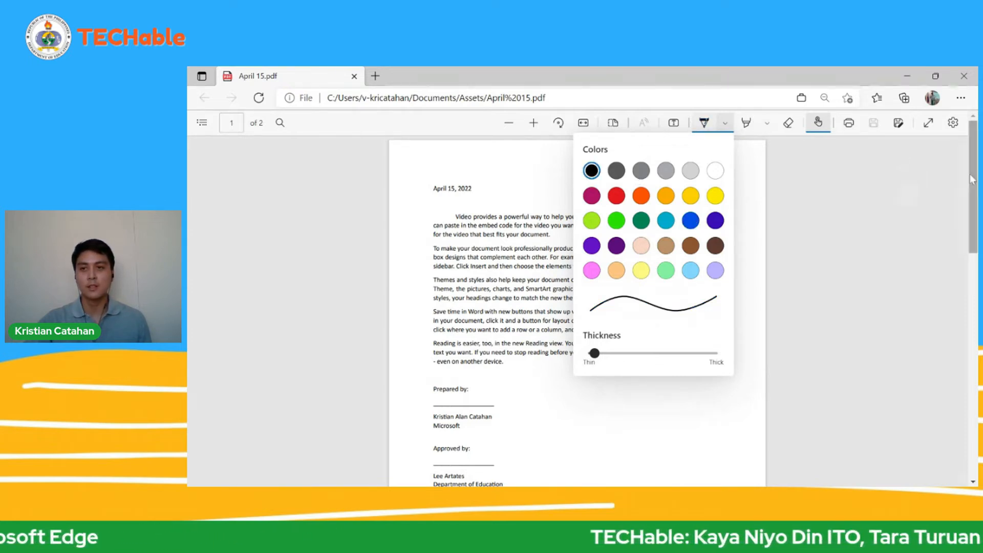
pyautogui.moveTo(971, 179)
pyautogui.mouseDown()
pyautogui.moveTo(973, 251)
pyautogui.moveTo(974, 224)
pyautogui.mouseUp()
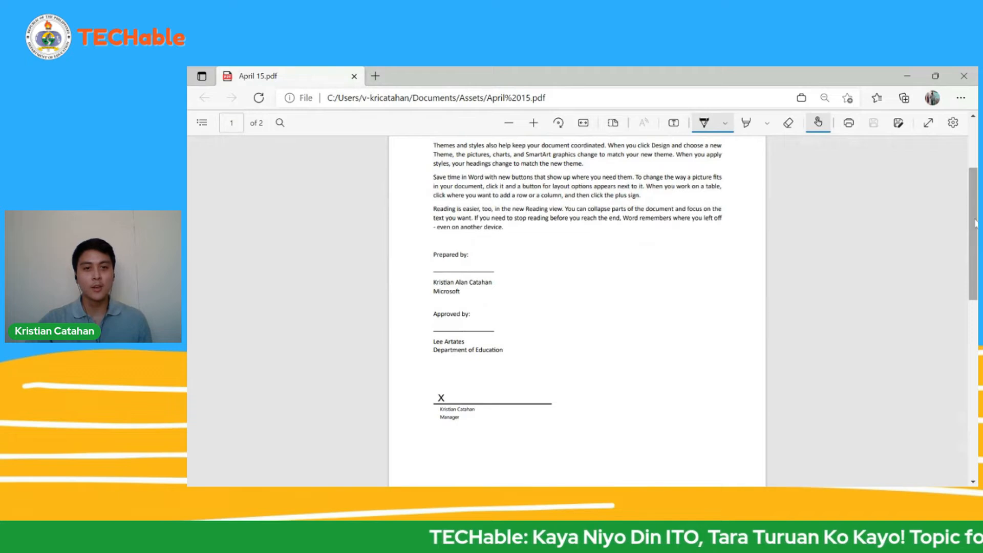
pyautogui.keyDown('ctrl'); pyautogui.scroll(3, 446, 279); pyautogui.keyUp('ctrl')
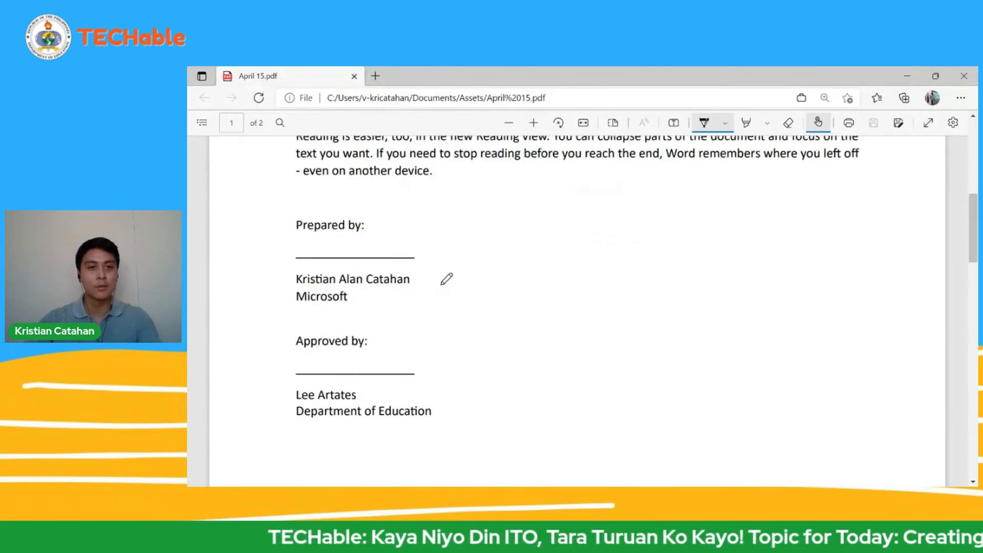
pyautogui.scroll(1, 291, 282)
pyautogui.scroll(-1, 301, 277)
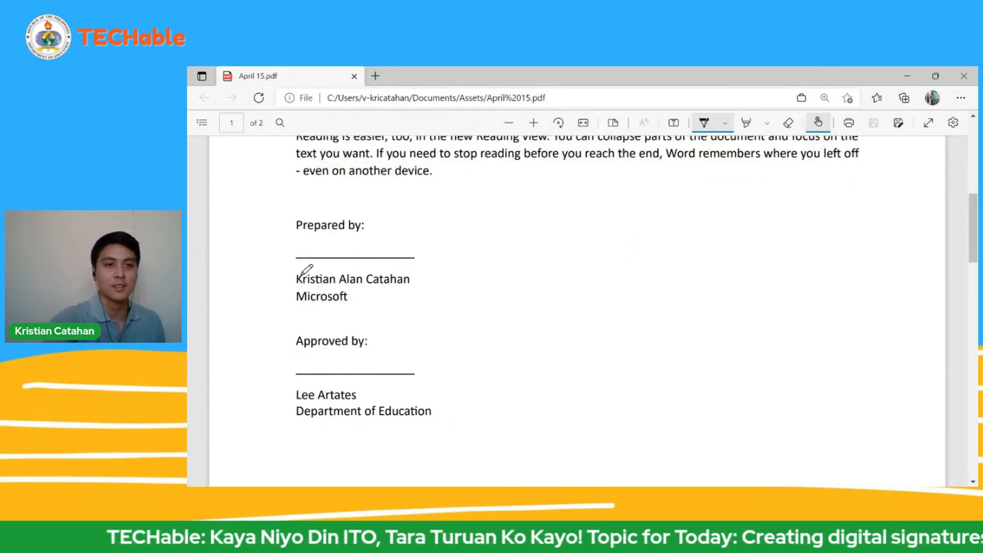
pyautogui.moveTo(296, 311)
pyautogui.mouseDown()
pyautogui.moveTo(403, 176)
pyautogui.moveTo(360, 230)
pyautogui.moveTo(377, 302)
pyautogui.moveTo(417, 220)
pyautogui.mouseUp()
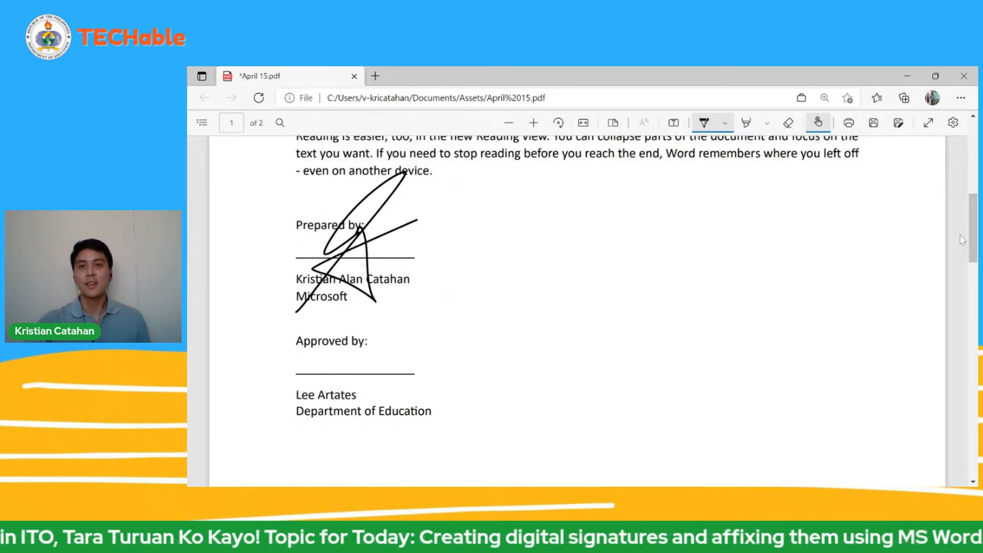
# Add the text 4/22/2022 on the Prepared by line and shift it toward the line's right end
pyautogui.click(673, 124)
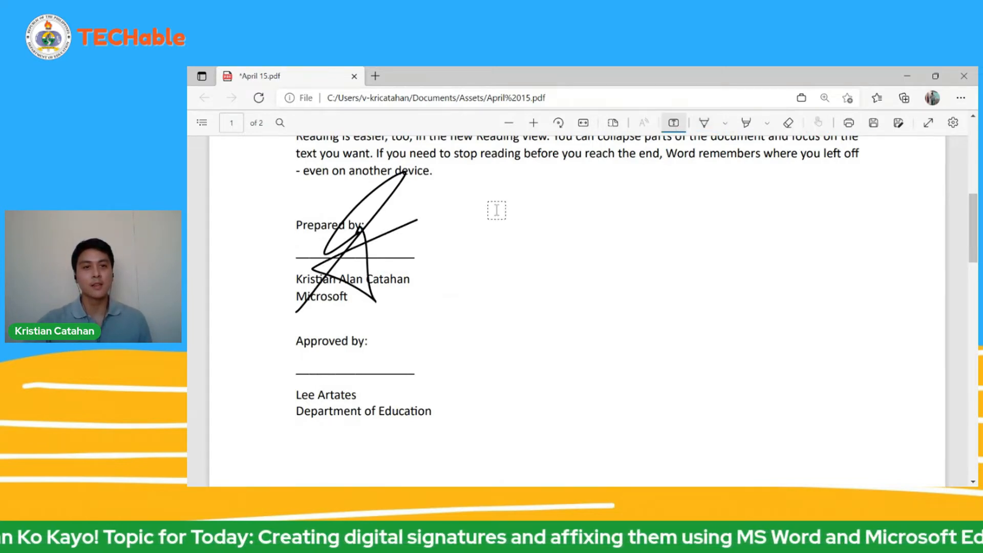
pyautogui.click(310, 245)
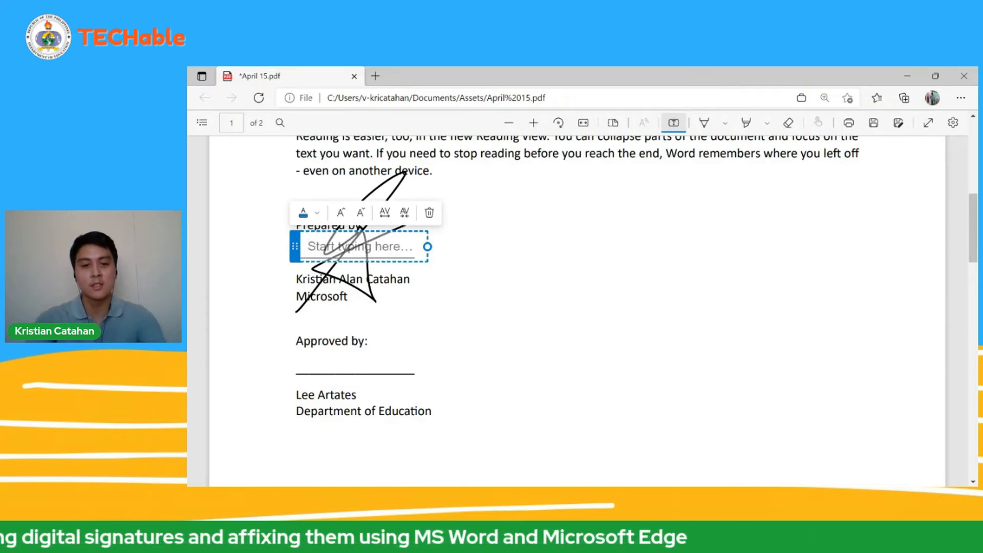
pyautogui.write('4/')
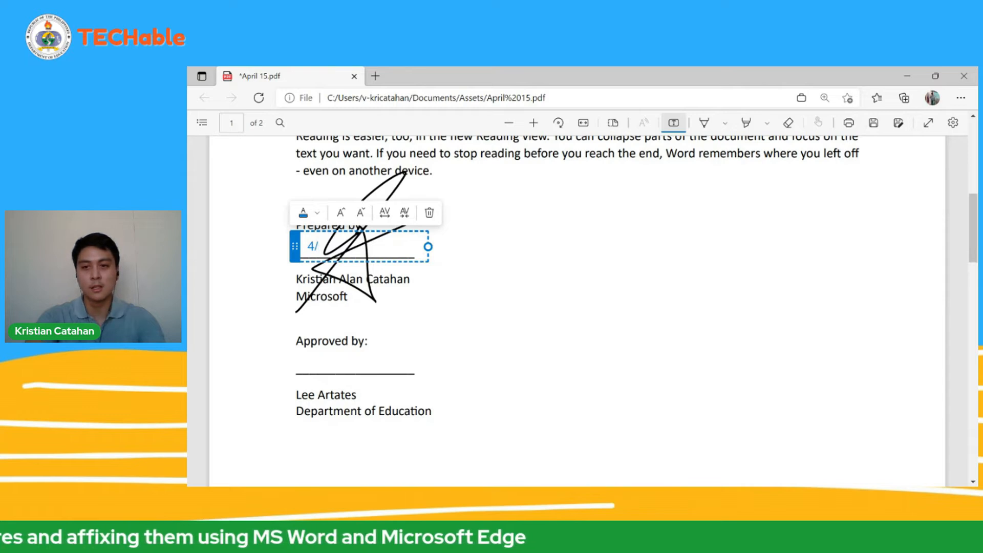
pyautogui.write('22/2022')
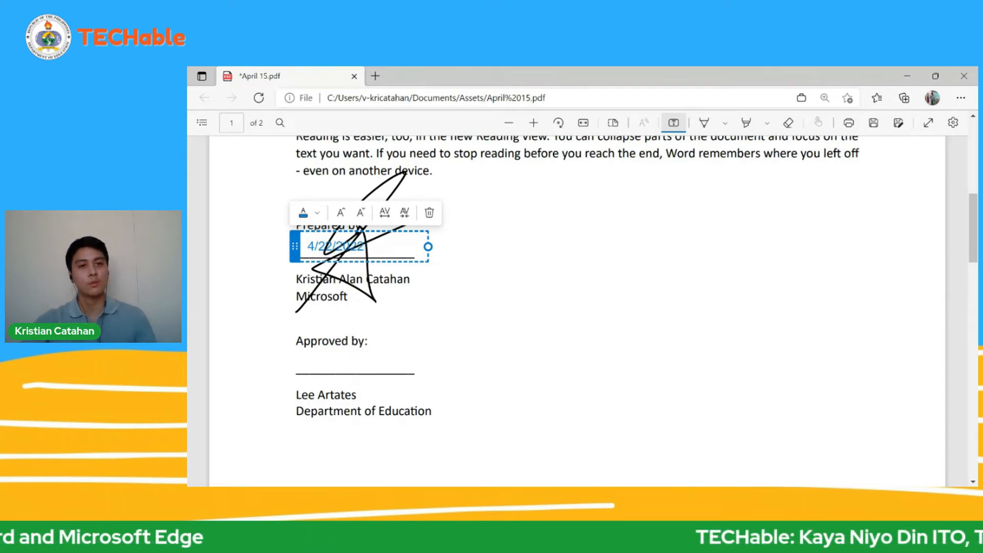
pyautogui.moveTo(429, 256); pyautogui.dragTo(488, 259)
pyautogui.click(597, 290)
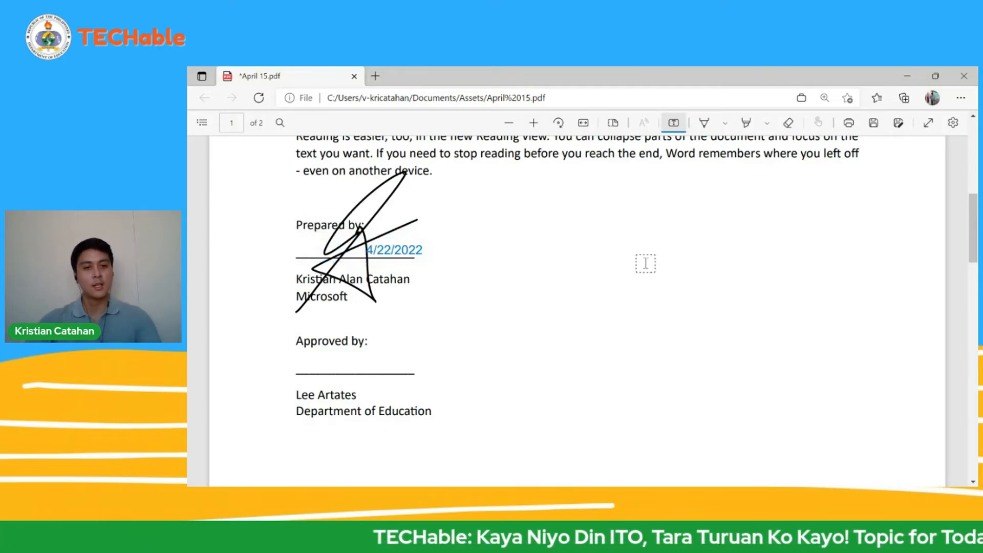
# Review the page with the drawn signature and date, and save the PDF
pyautogui.scroll(-2, 654, 253)
pyautogui.scroll(4, 653, 253)
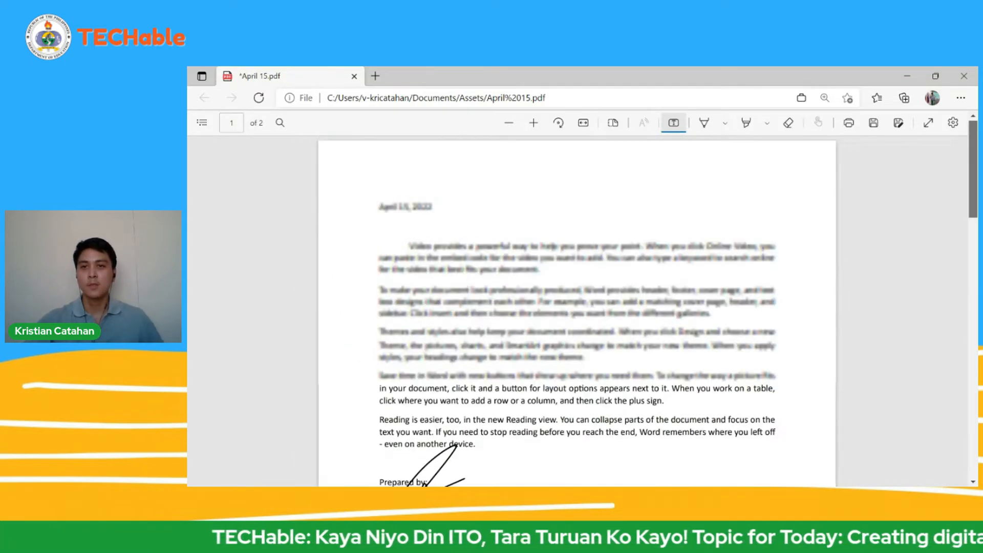
pyautogui.scroll(-3, 653, 252)
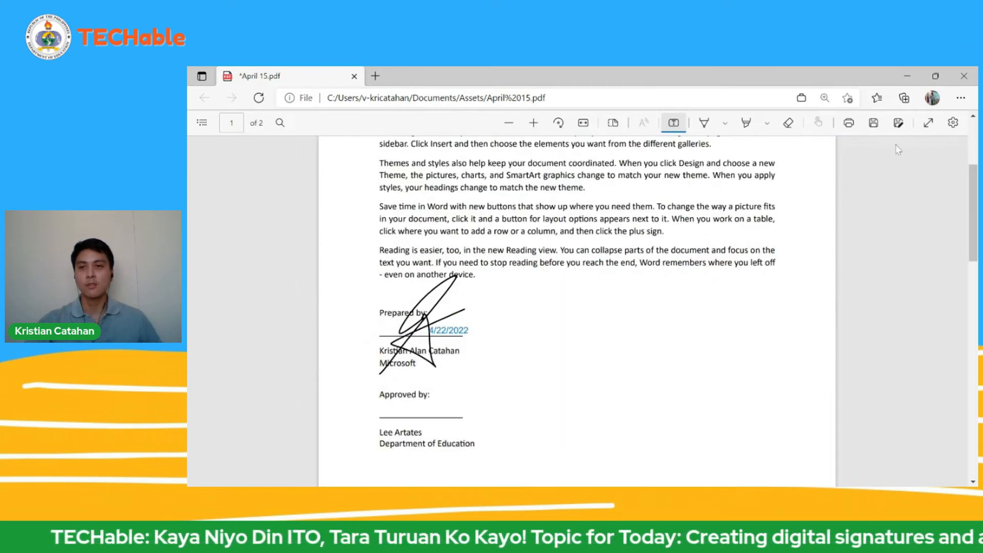
pyautogui.click(877, 126)
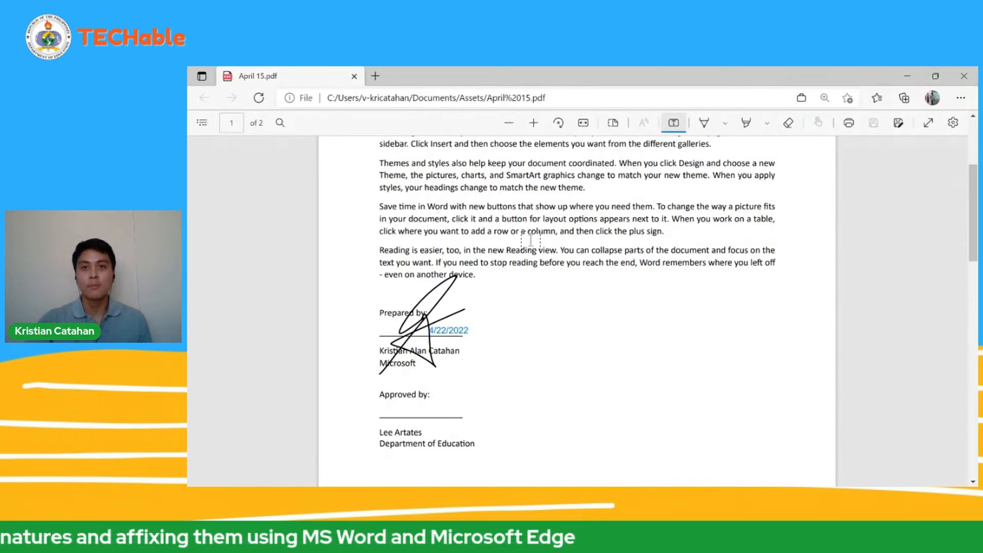
# Highlight the opening words of the first paragraph, starting at "Video provides a powerful way to", in yellow
pyautogui.click(746, 123)
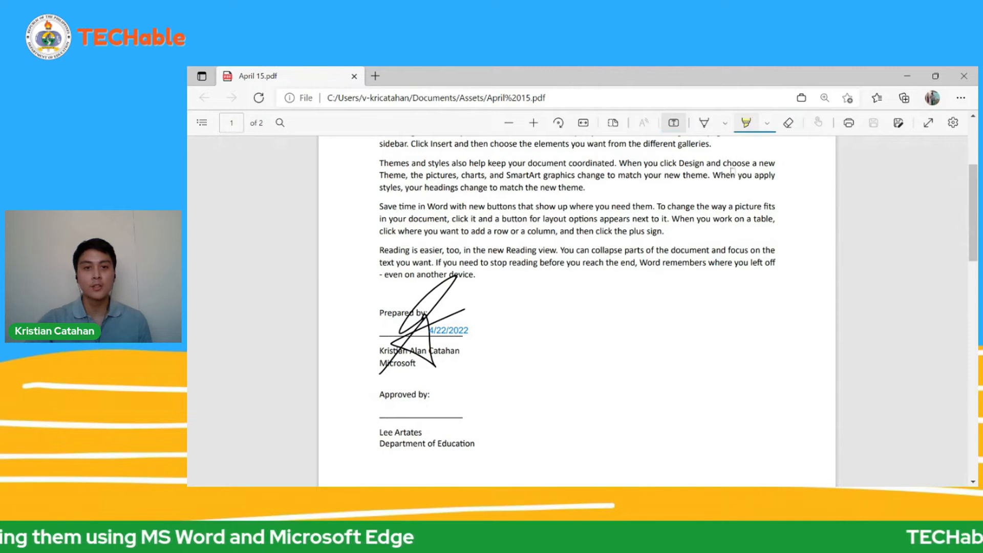
pyautogui.scroll(3, 732, 170)
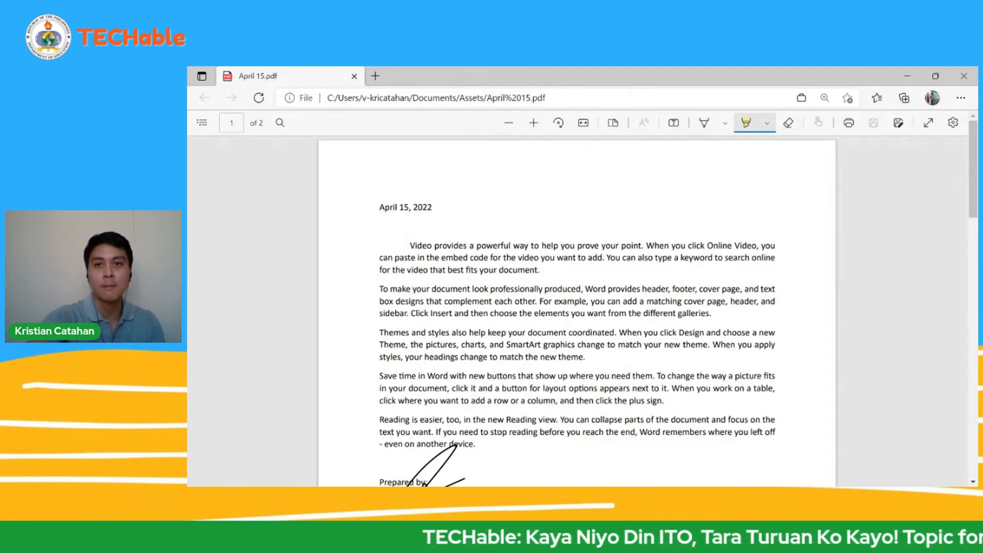
pyautogui.click(767, 122)
pyautogui.moveTo(700, 256); pyautogui.dragTo(721, 256)
pyautogui.moveTo(410, 246); pyautogui.dragTo(551, 246)
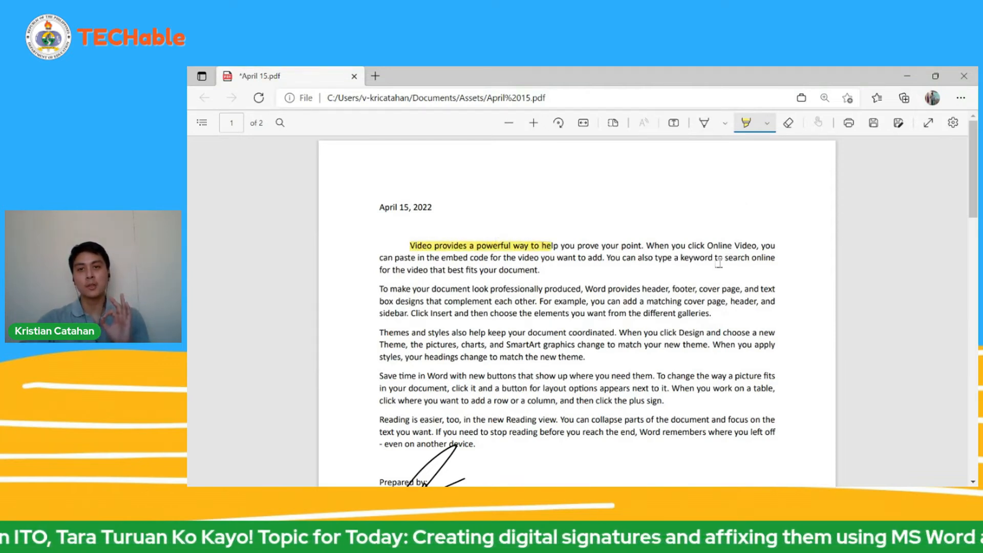
# Erase the yellow highlight in the first paragraph and the drawn signature over the Prepared by line
pyautogui.click(788, 123)
pyautogui.click(436, 250)
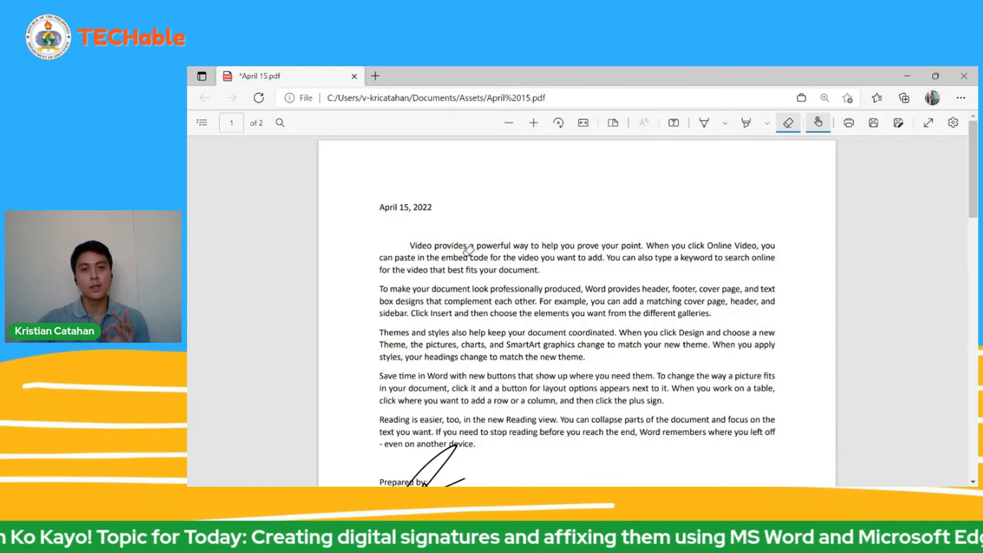
pyautogui.scroll(-5, 450, 266)
pyautogui.click(411, 199)
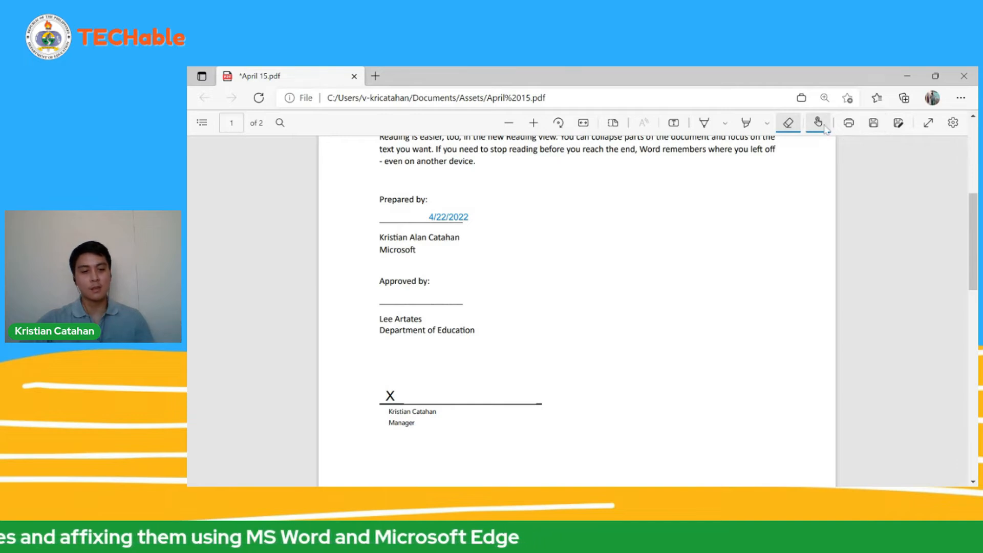
# Redraw the freehand signature in black ink over the Prepared by line and save the PDF
pyautogui.click(704, 122)
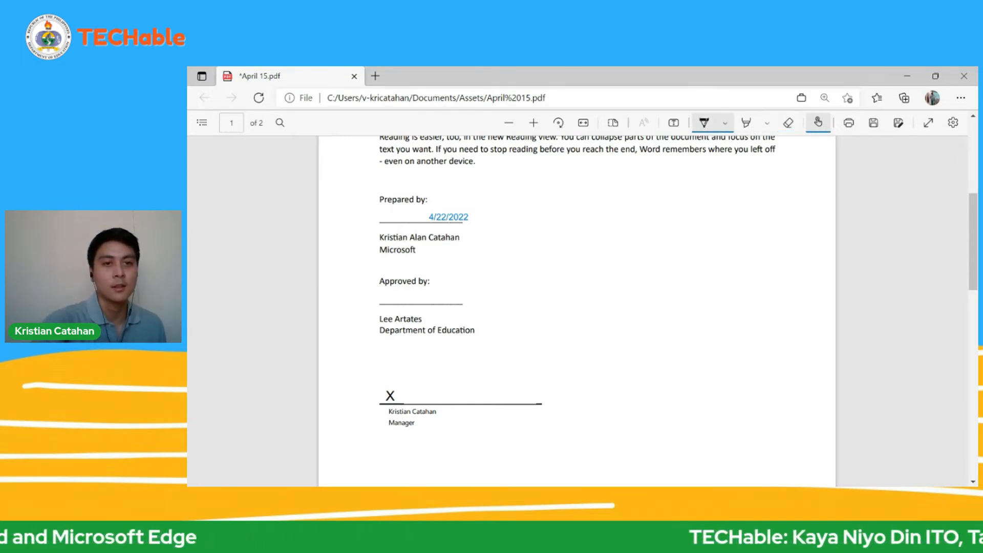
pyautogui.moveTo(387, 253)
pyautogui.mouseDown()
pyautogui.moveTo(440, 264)
pyautogui.moveTo(483, 196)
pyautogui.mouseUp()
pyautogui.scroll(1, 443, 287)
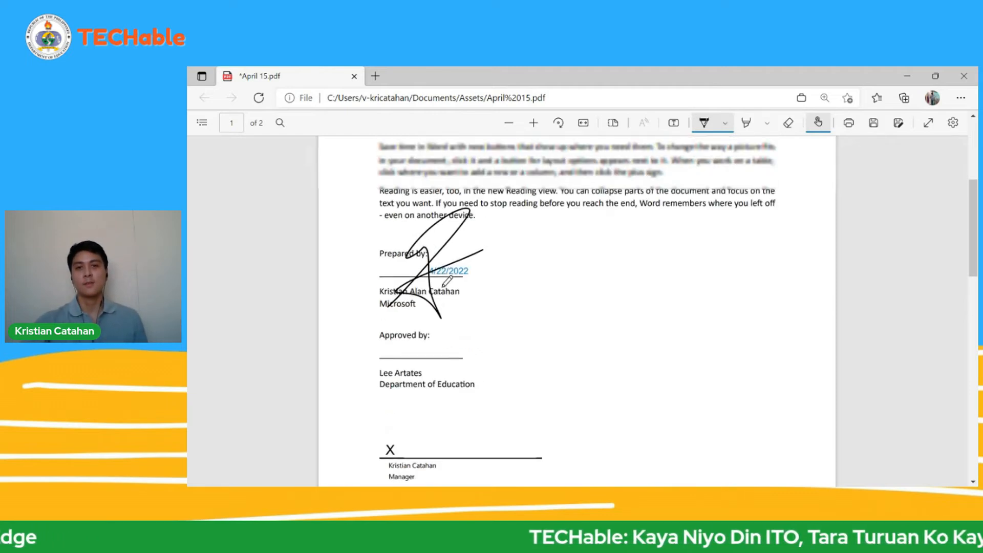
pyautogui.scroll(2, 447, 280)
pyautogui.click(878, 126)
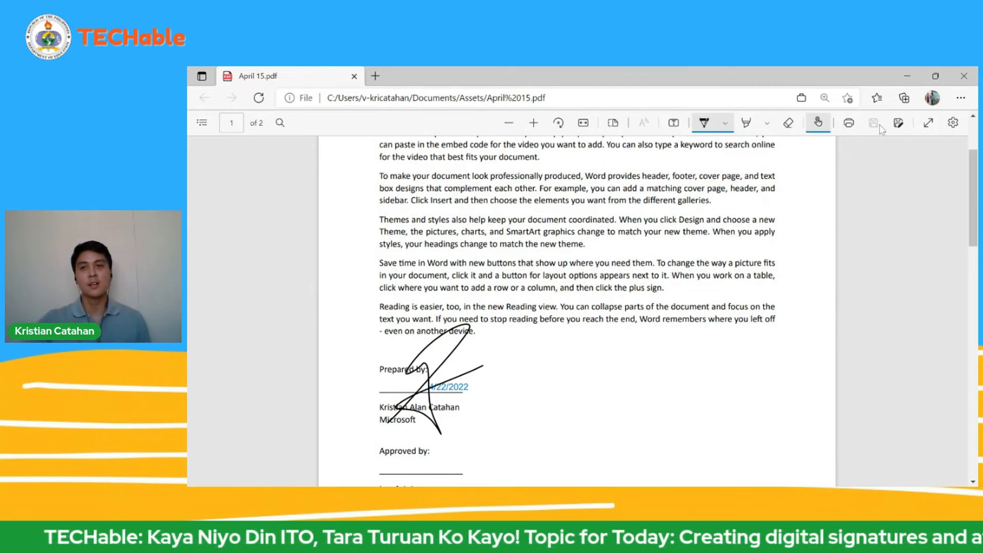
pyautogui.moveTo(972, 187)
pyautogui.mouseDown()
pyautogui.moveTo(972, 158)
pyautogui.moveTo(974, 207)
pyautogui.moveTo(974, 149)
pyautogui.moveTo(967, 180)
pyautogui.mouseUp()
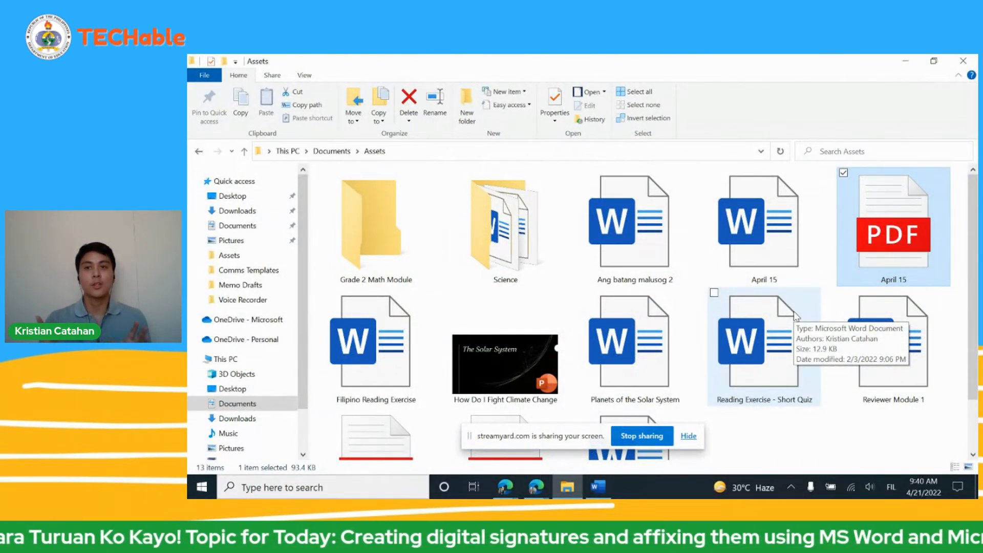
# Open the April 15 PDF from the Assets folder in Word, accepting its conversion to an editable document without the unsupported interactive features
pyautogui.doubleClick(901, 234)
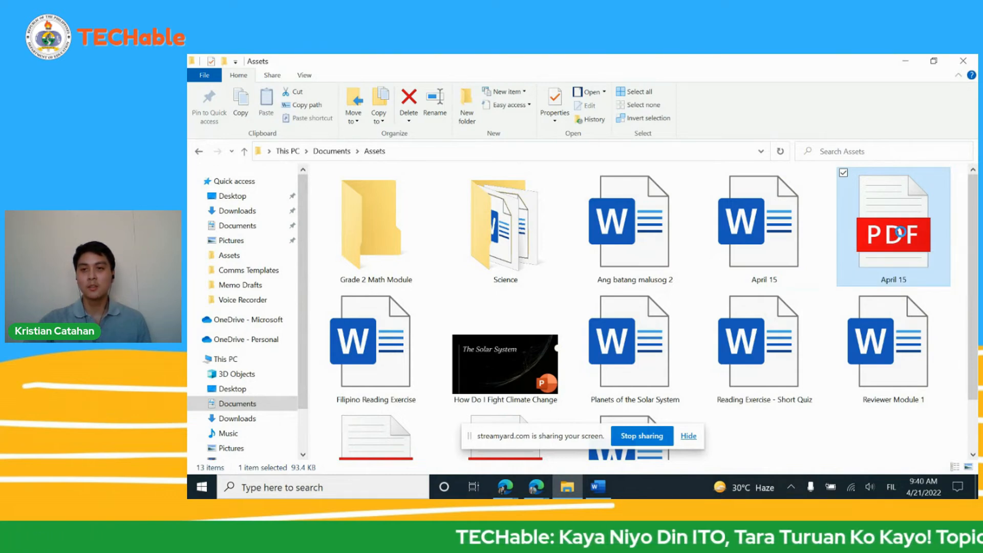
pyautogui.rightClick(901, 234)
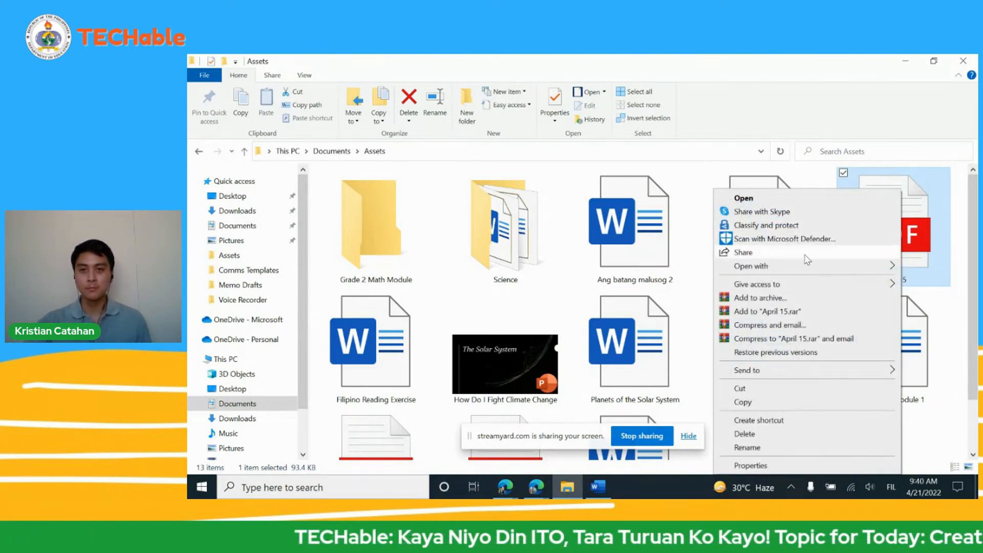
pyautogui.moveTo(802, 270)
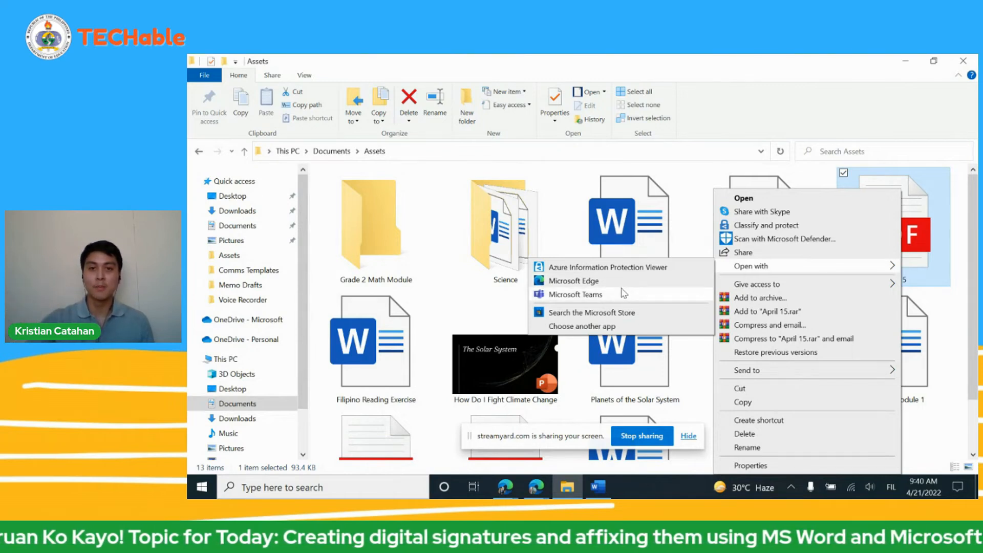
pyautogui.click(612, 328)
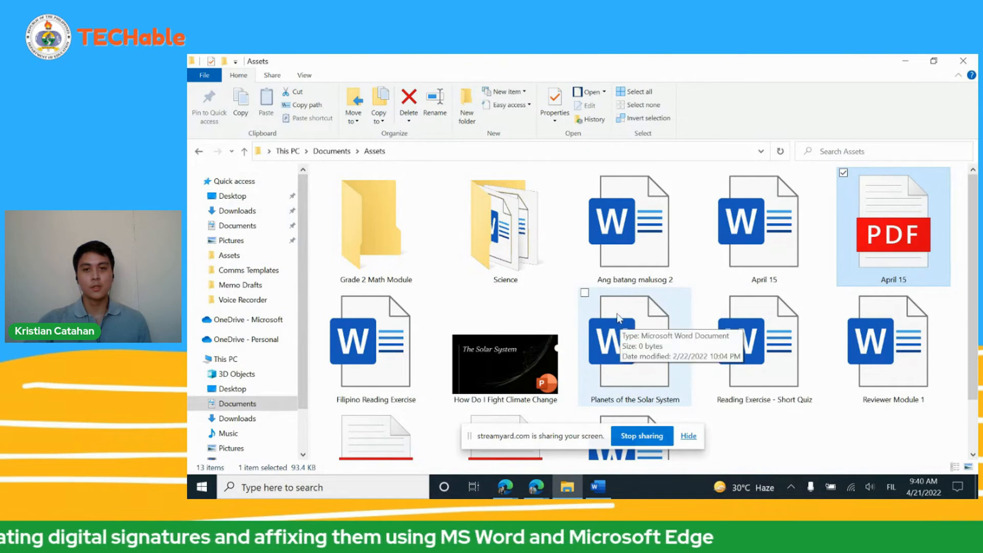
pyautogui.click(514, 382)
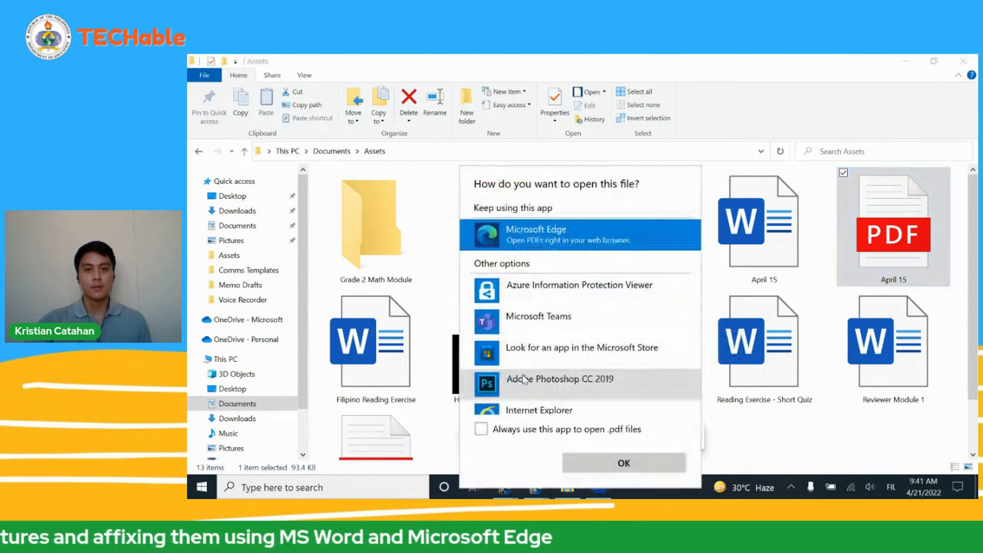
pyautogui.scroll(-3, 565, 305)
pyautogui.scroll(-3, 566, 307)
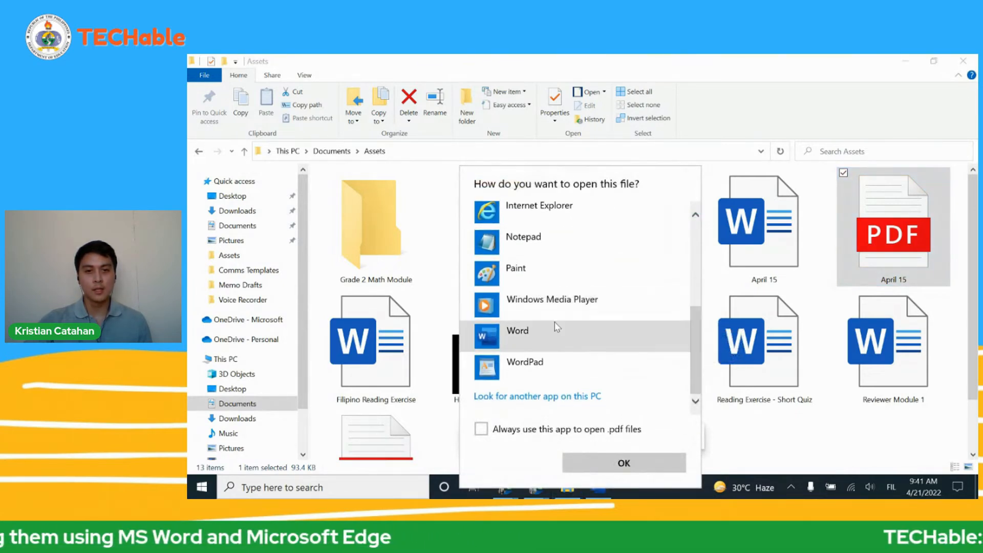
pyautogui.click(555, 330)
pyautogui.click(621, 464)
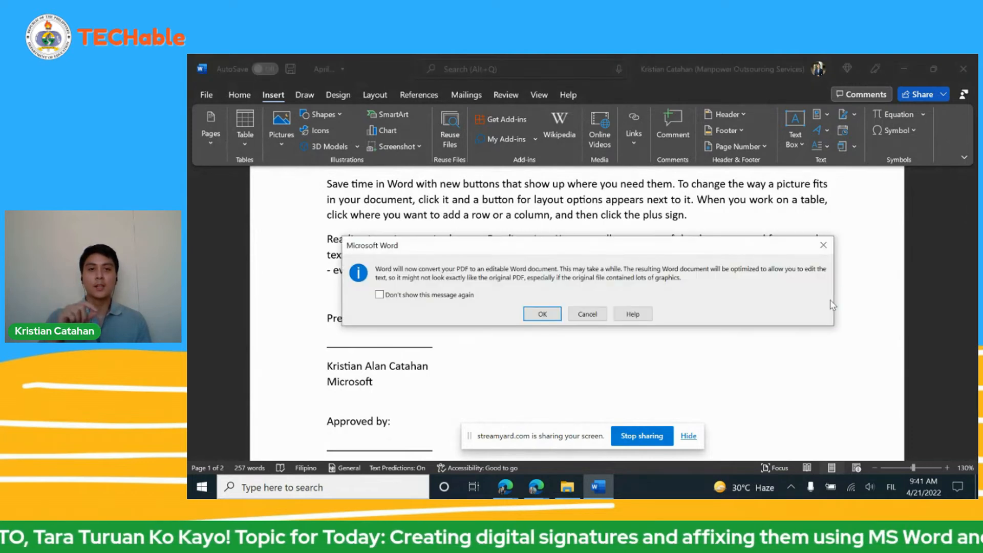
pyautogui.click(541, 314)
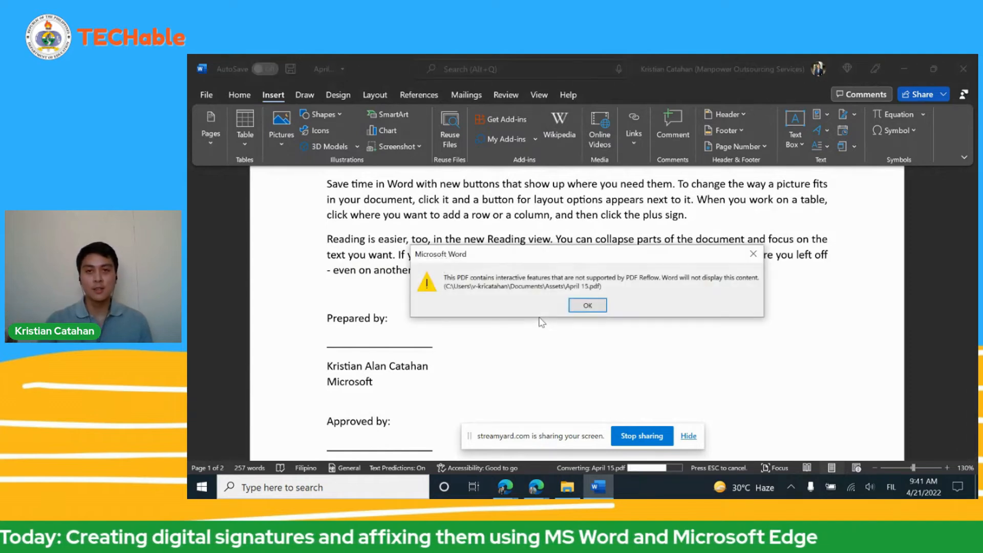
pyautogui.click(598, 304)
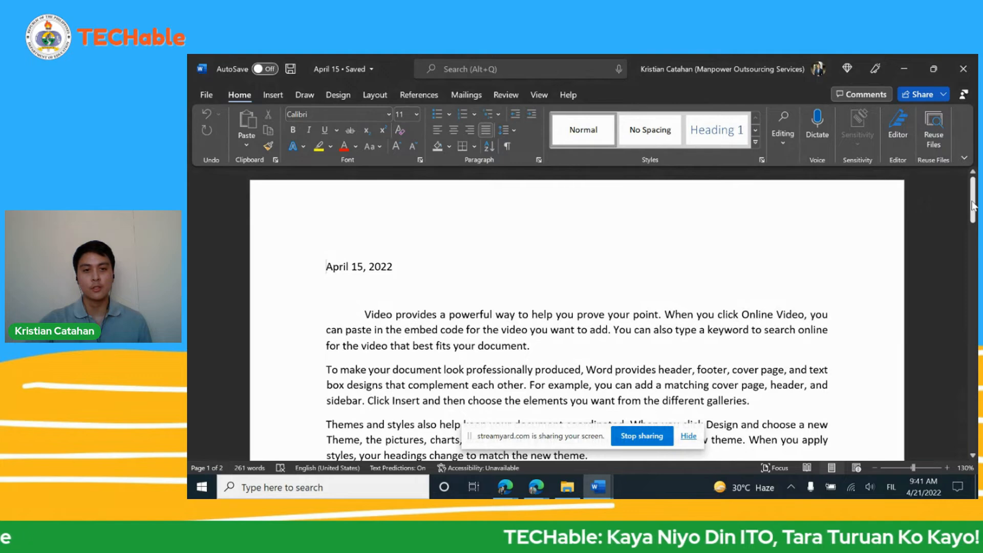
# Examine the converted April 15 document from the date down to the Prepared by and Approved by signature lines, and stop sharing the screen
pyautogui.moveTo(972, 205); pyautogui.dragTo(972, 222)
pyautogui.scroll(3, 828, 240)
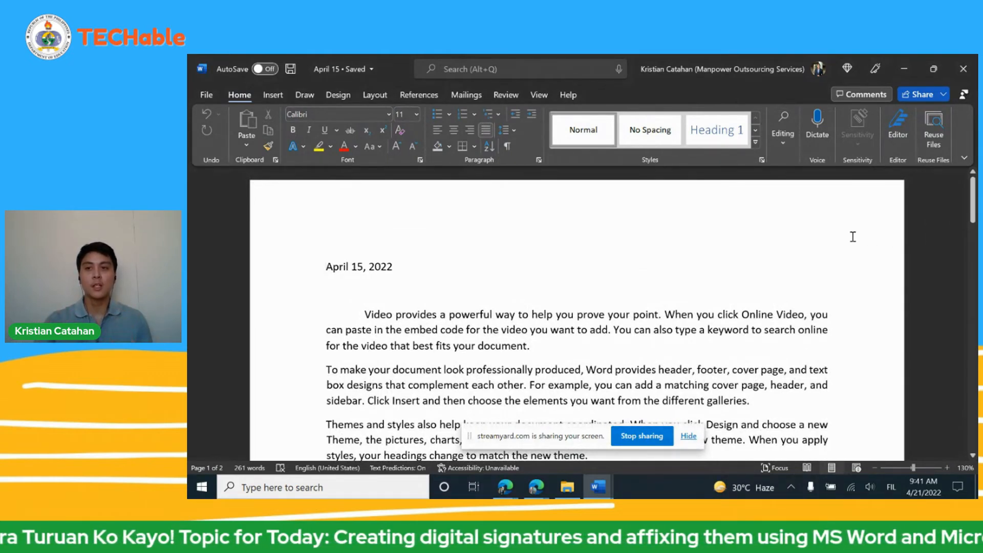
pyautogui.moveTo(972, 207); pyautogui.dragTo(972, 269)
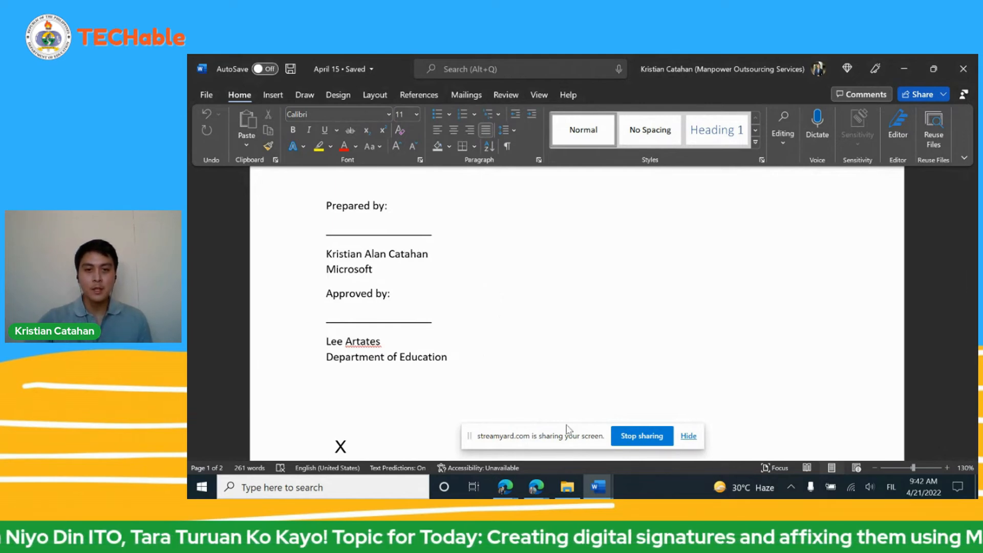
pyautogui.click(641, 436)
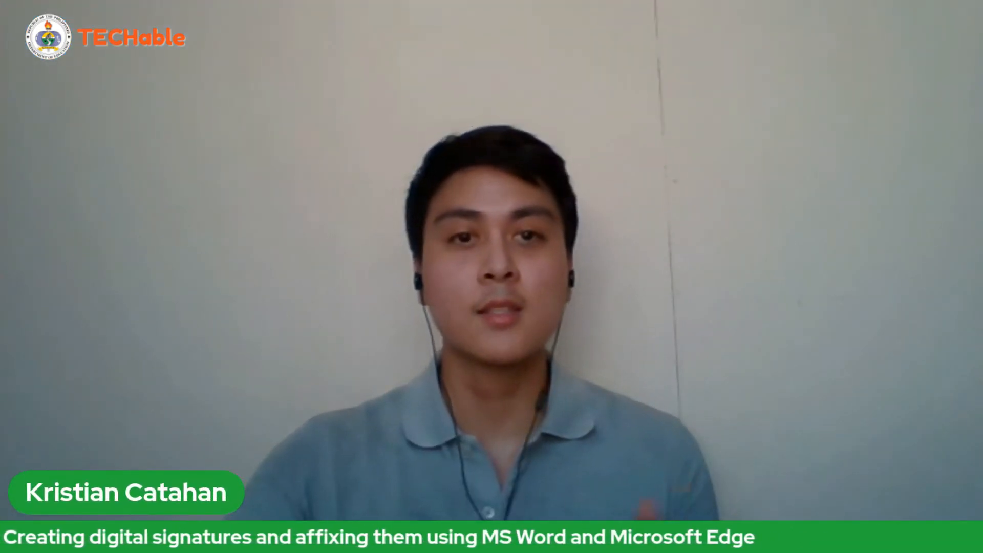